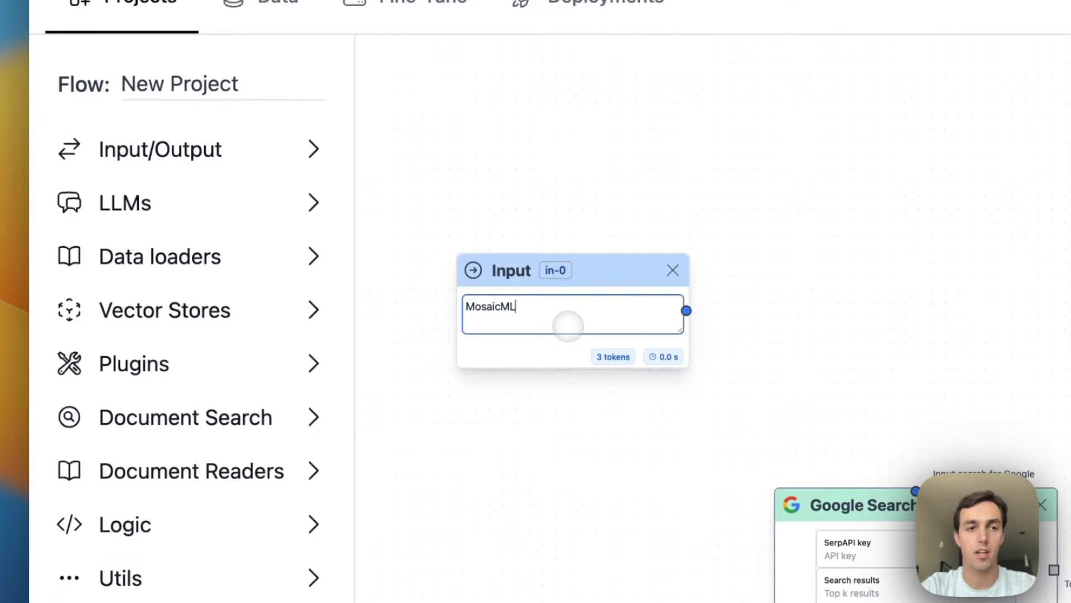
- Add an OpenAI LLM node set to gpt-3.5-turbo and connect the Input node to its input
left_click(262, 205)
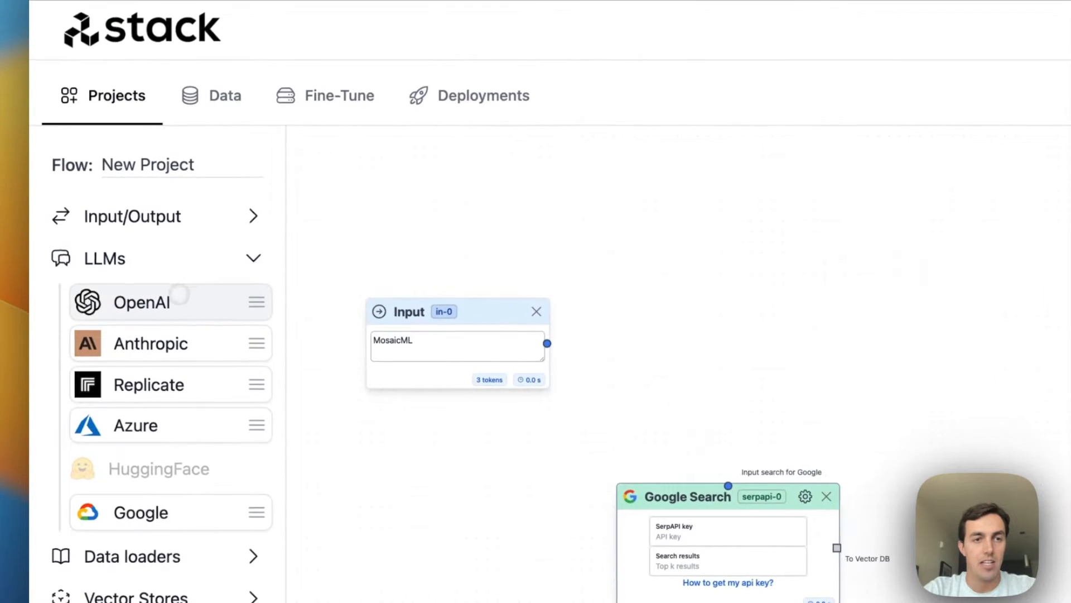
left_click_drag(180, 294, 680, 198)
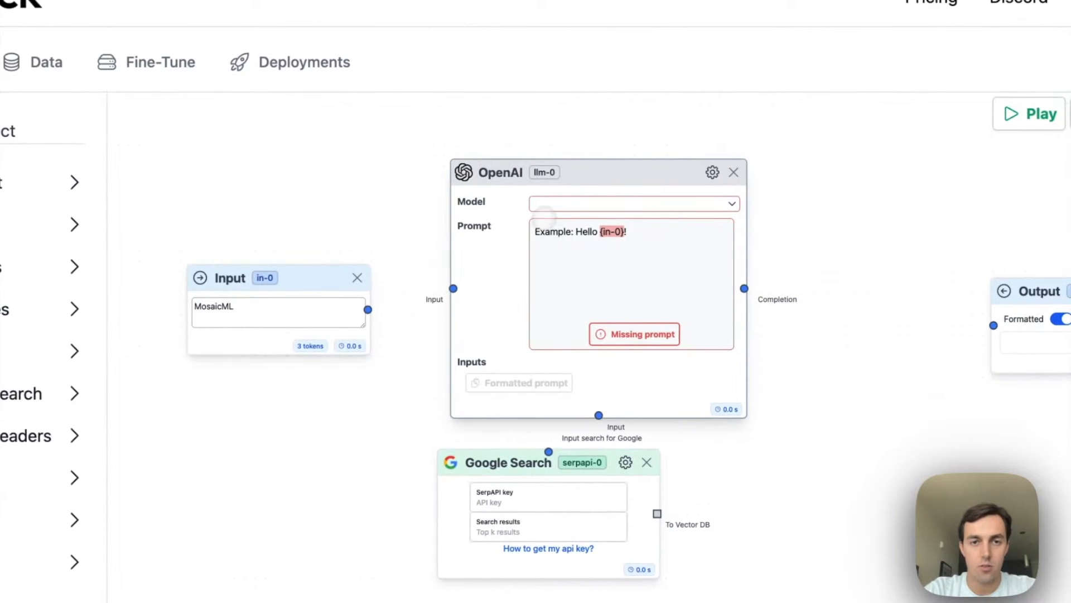
left_click(590, 201)
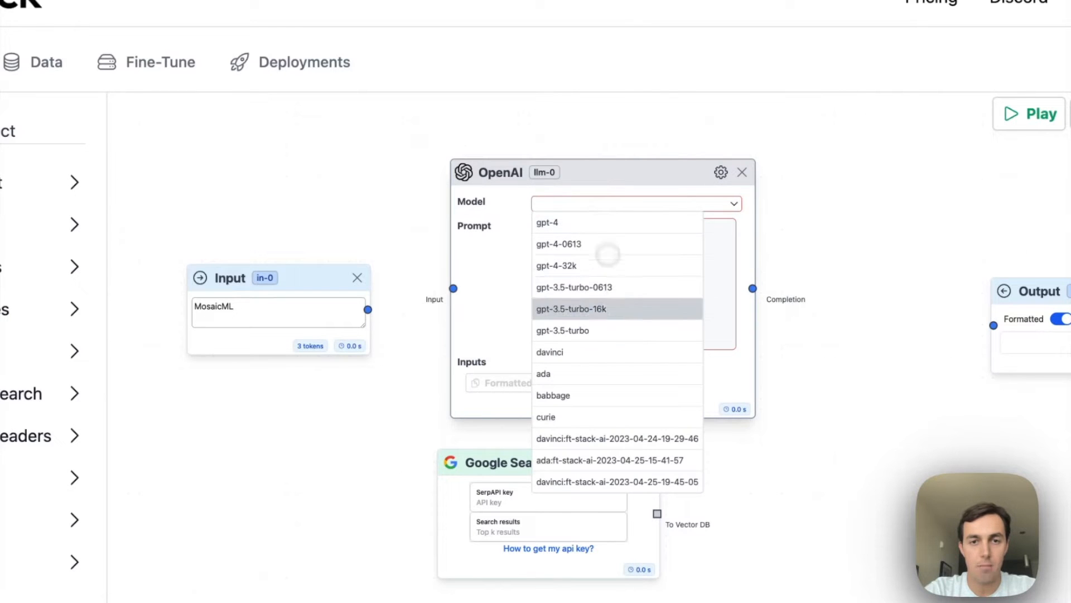
left_click(600, 331)
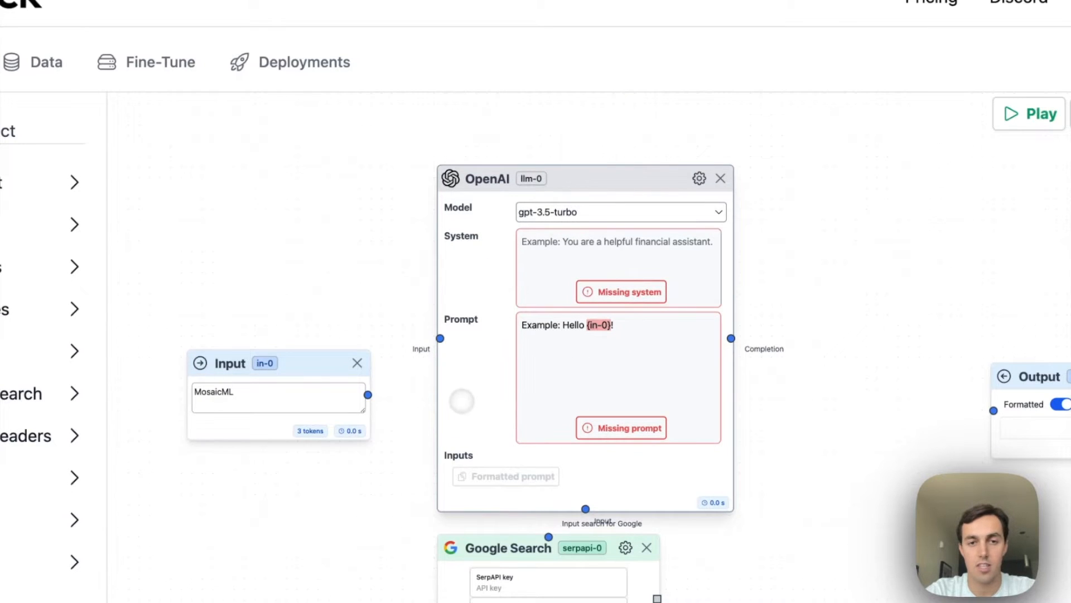
left_click_drag(368, 395, 415, 378)
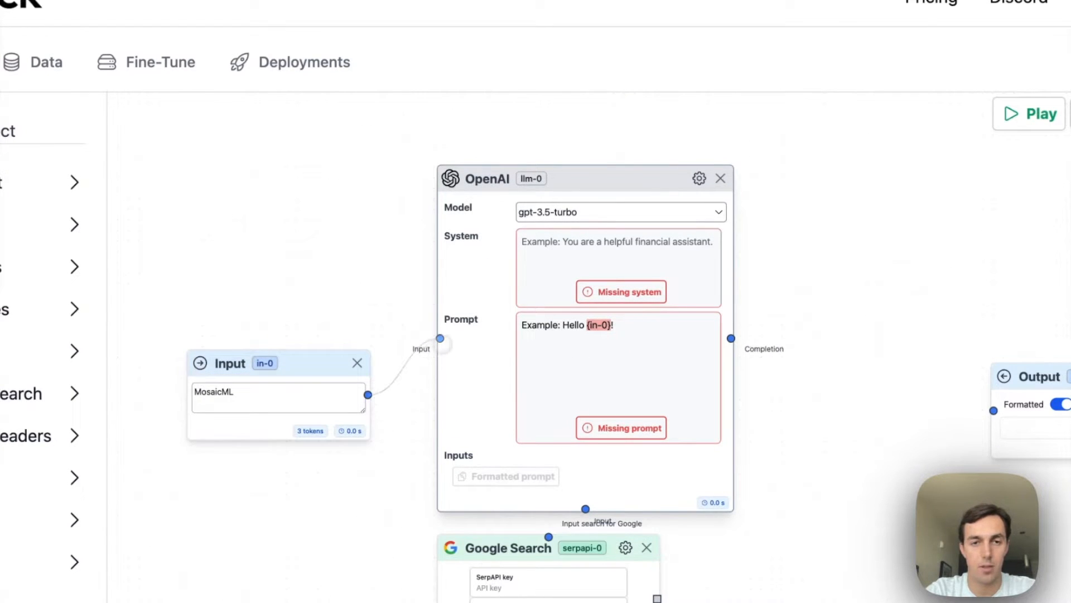
left_click_drag(444, 341, 441, 338)
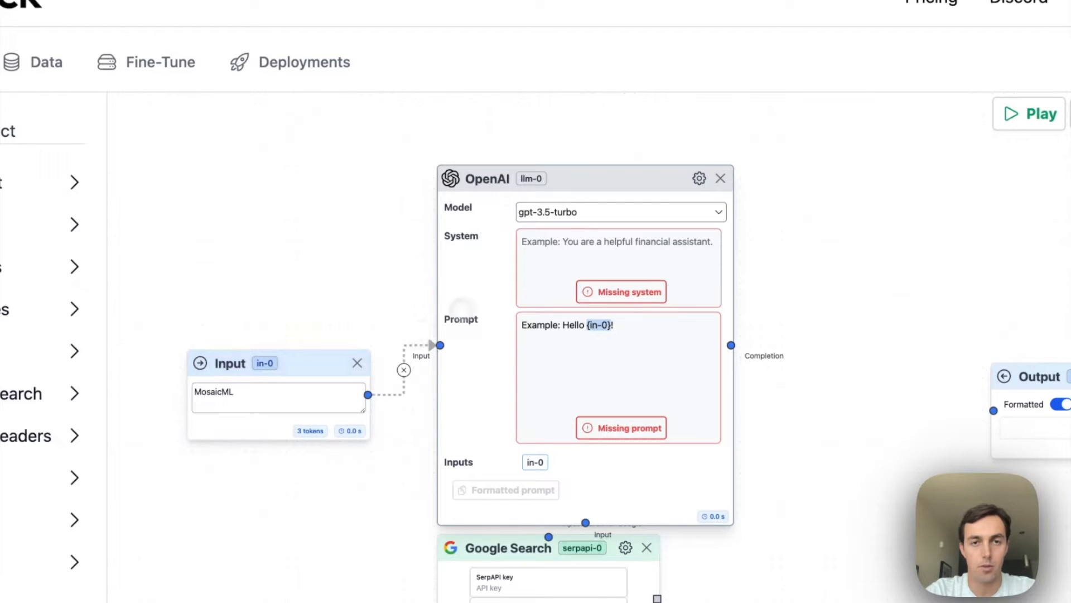
- Set OpenAI's system text to "You are a helpful web assistant." and its prompt to "Generate a google search query based on information in {in-0}"
left_click(544, 231)
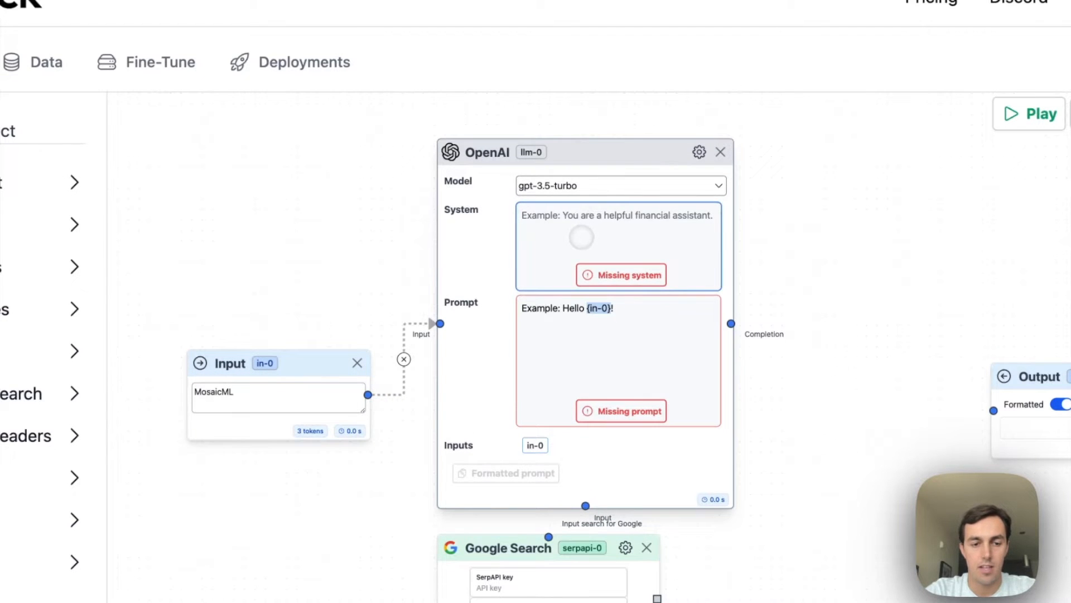
type("You are a helpful financial assistant.")
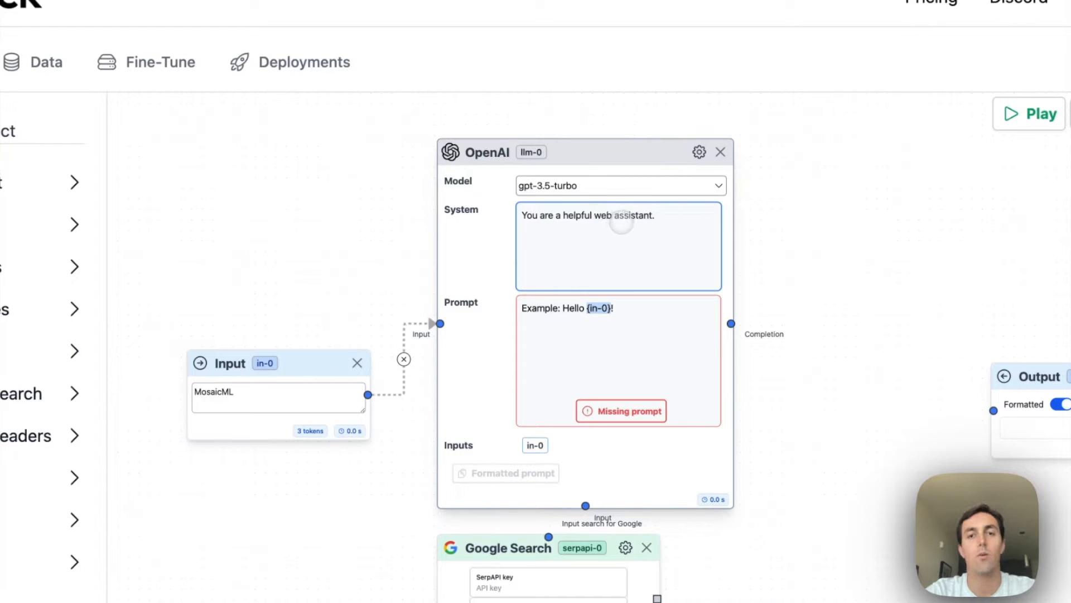
left_click(540, 308)
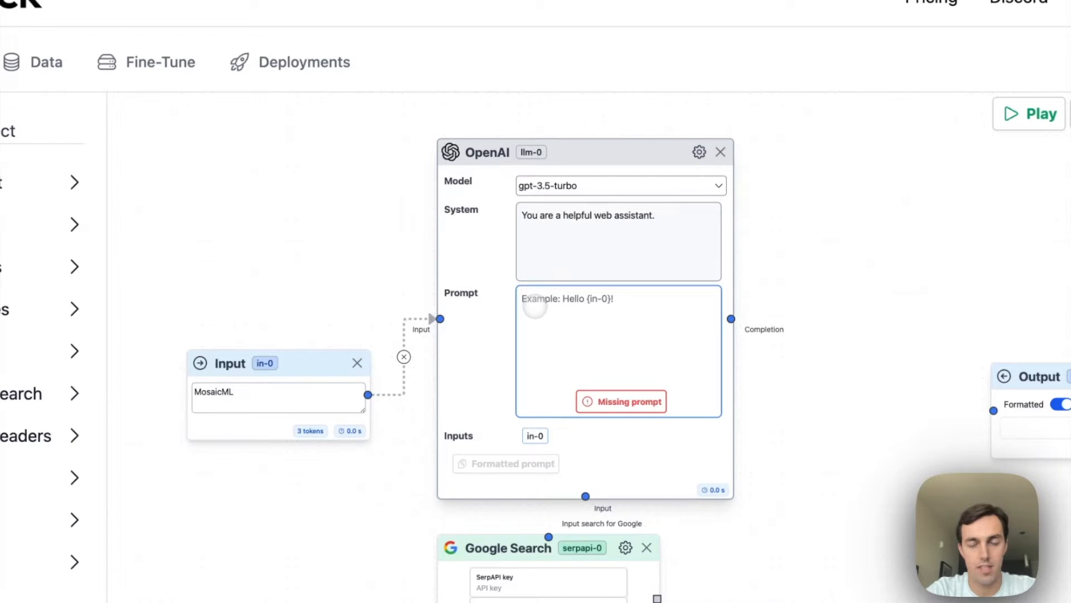
type("Generate a google search query based on information in {in-0")
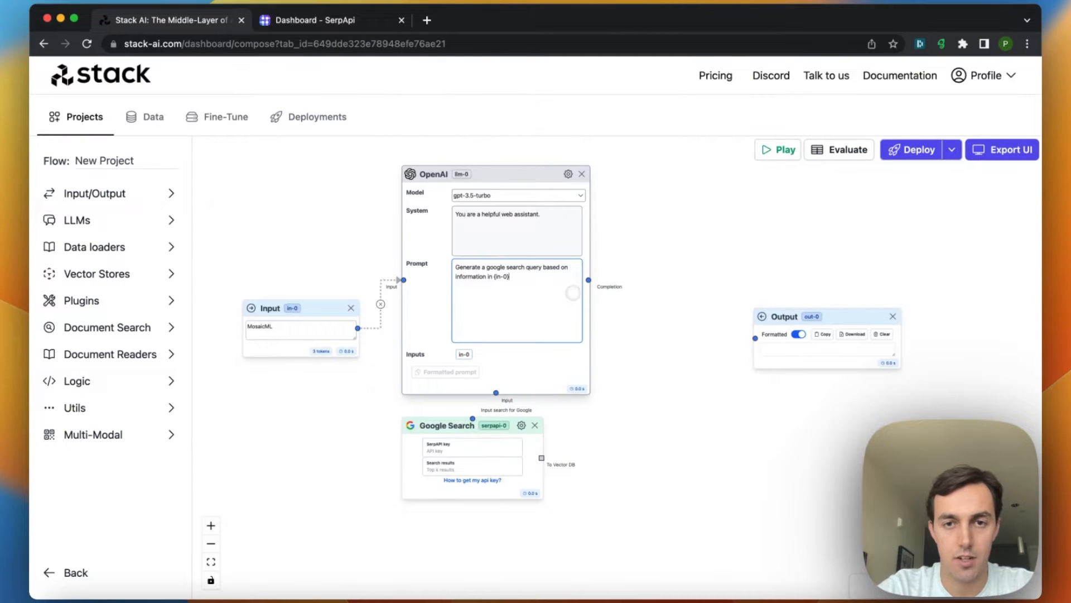
- Connect the OpenAI node's completion to the search input of the Google Search node
left_click_drag(588, 280, 610, 403)
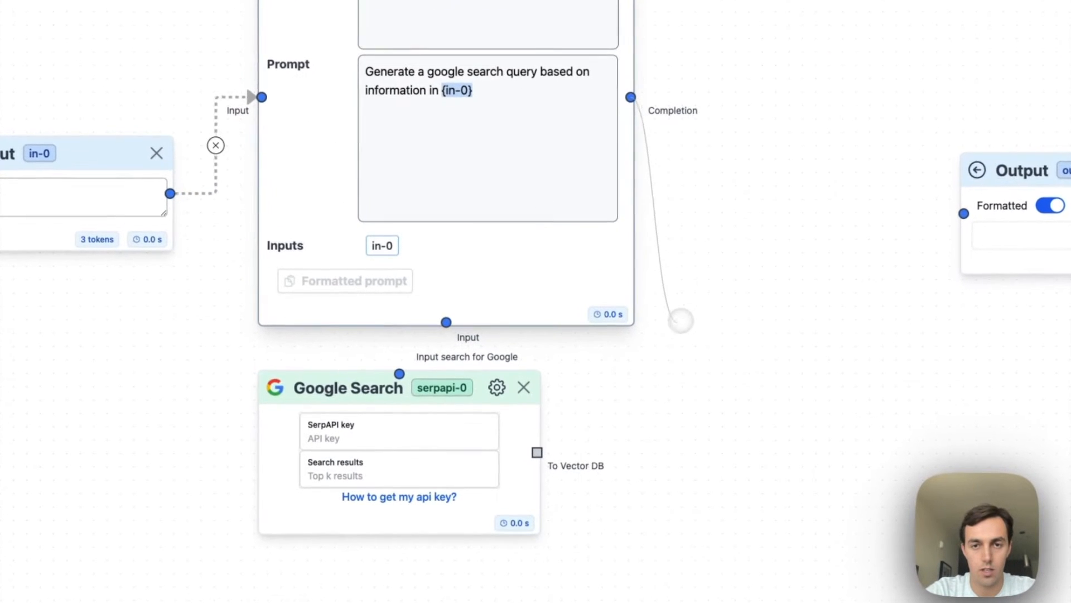
left_click_drag(674, 343, 607, 421)
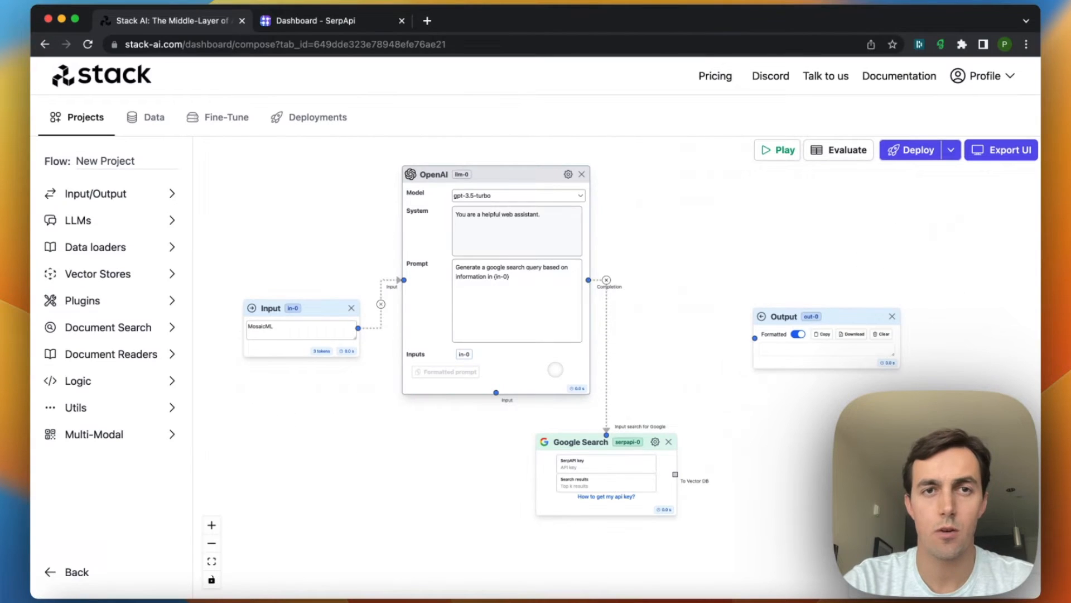
- Copy the private API key from the SerpApi dashboard and paste it as the Google Search node's SerpAPI key in Stack AI
left_click(316, 21)
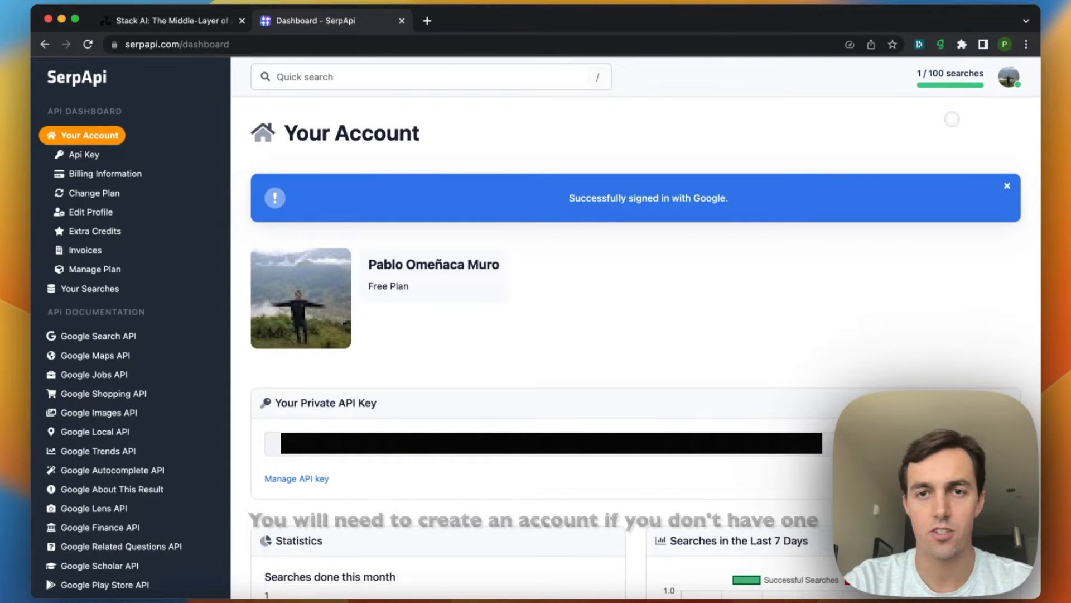
scroll(712, 279, "down", 2)
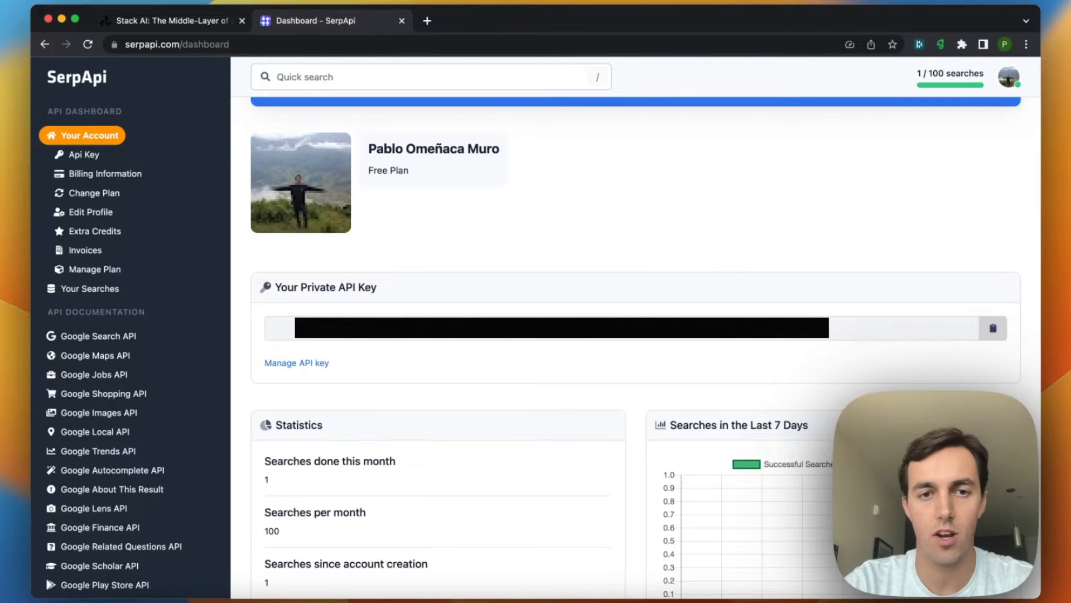
left_click(993, 328)
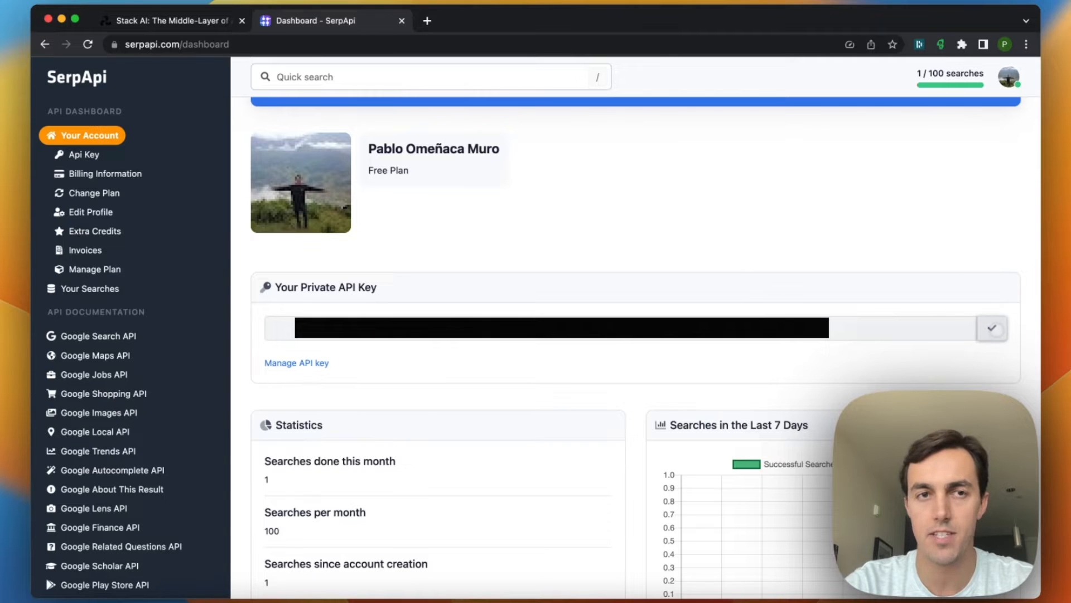
left_click(200, 29)
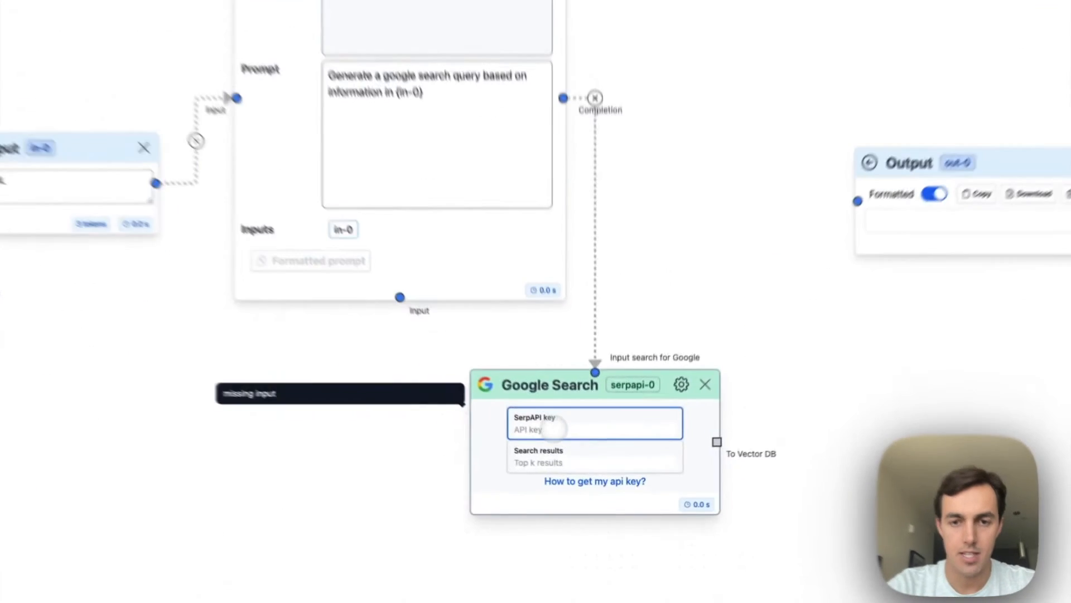
key("super+v")
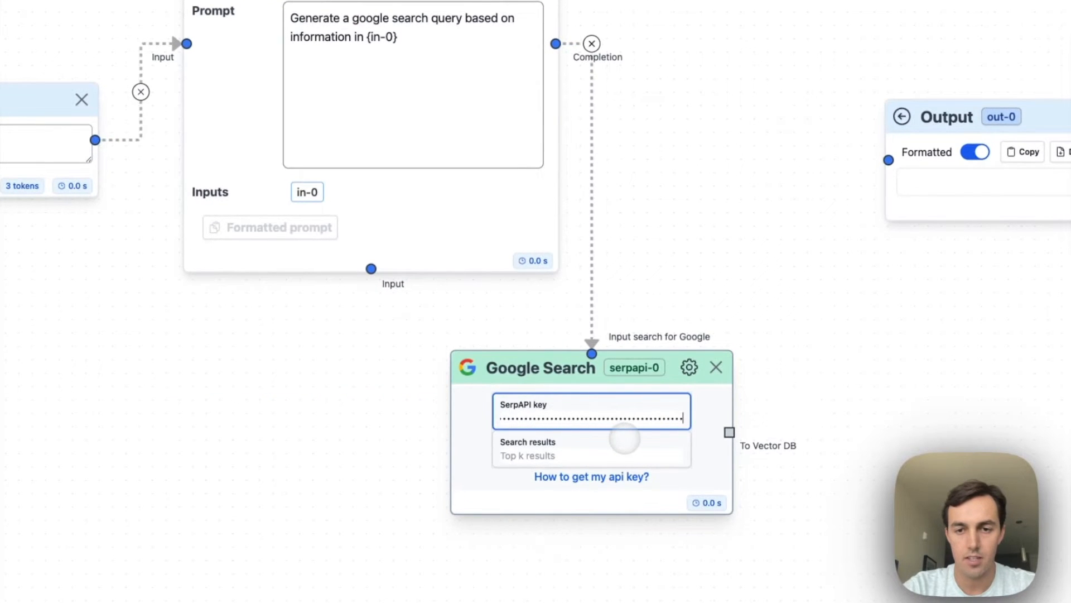
- Set the Google Search node to 5 search results and connect its output to the Output node
left_click(553, 467)
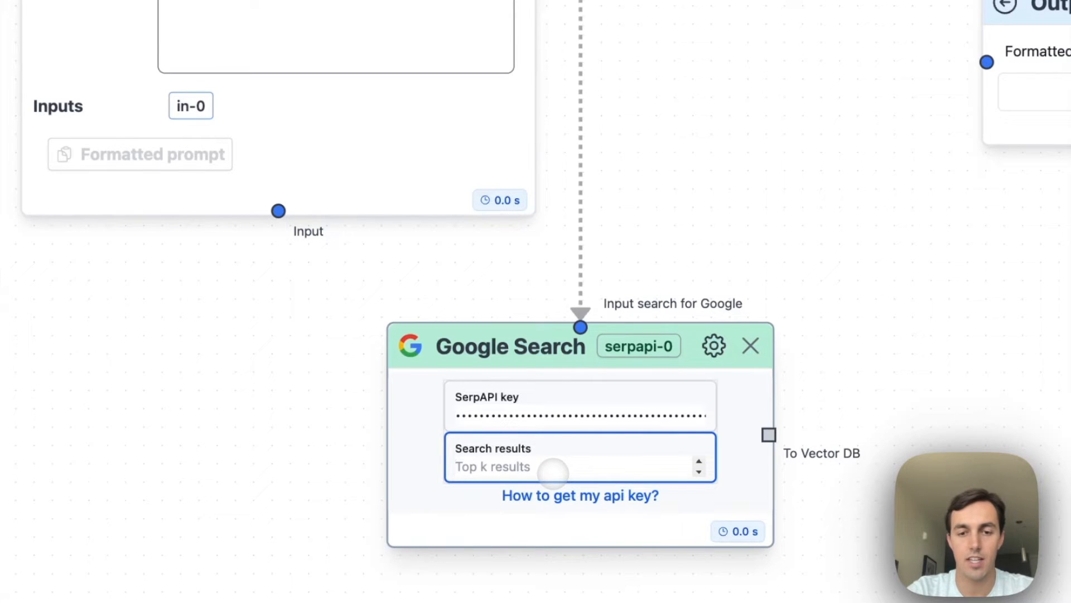
type("5")
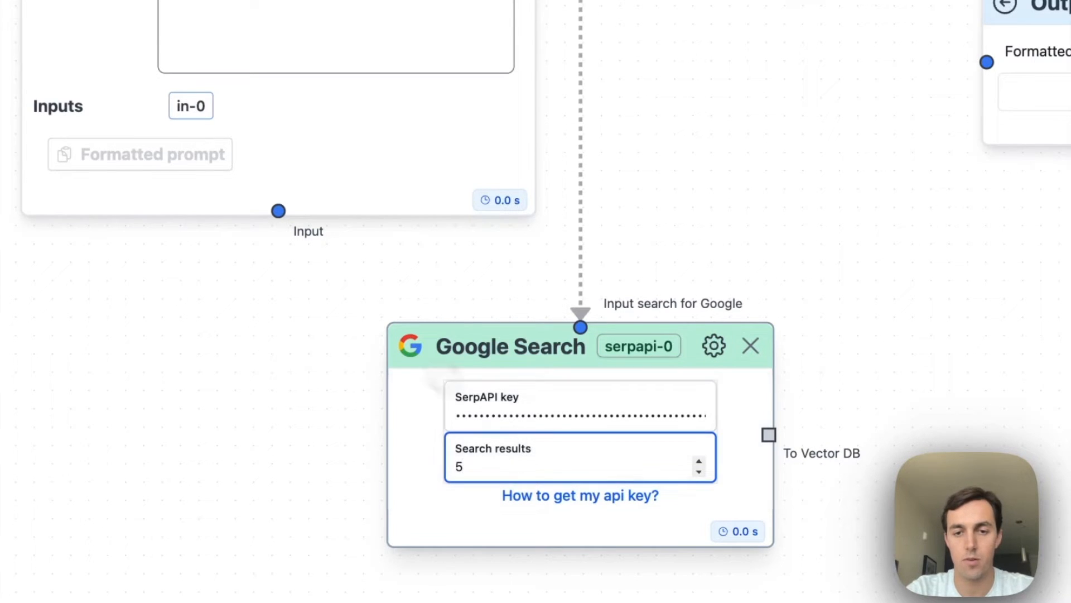
scroll(284, 318, "down", 5)
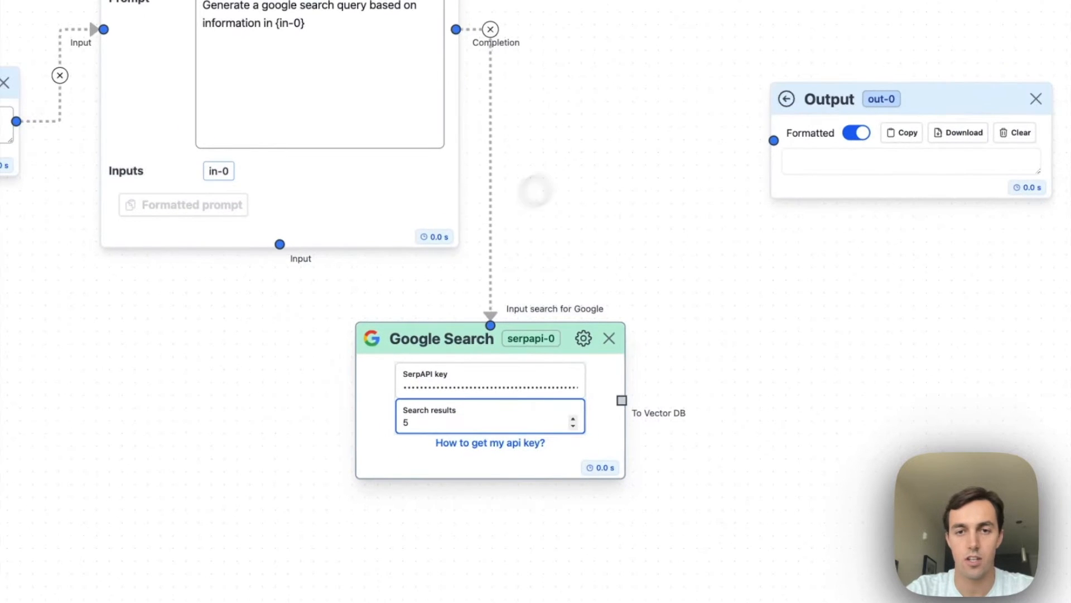
left_click_drag(622, 400, 783, 149)
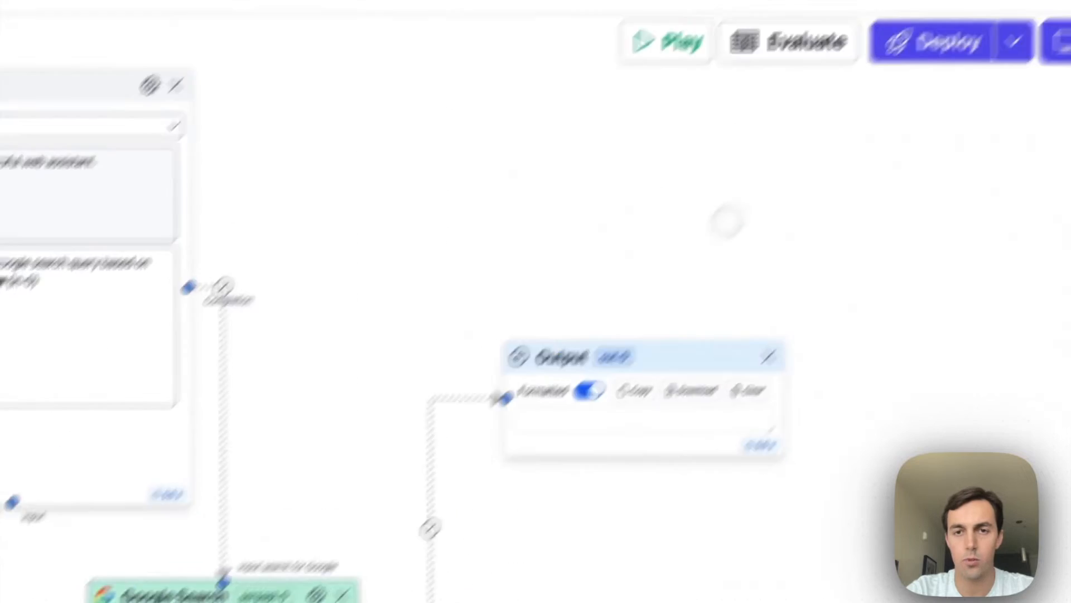
- Run the flow and read through the raw Google search text returned in the Output node
left_click(574, 136)
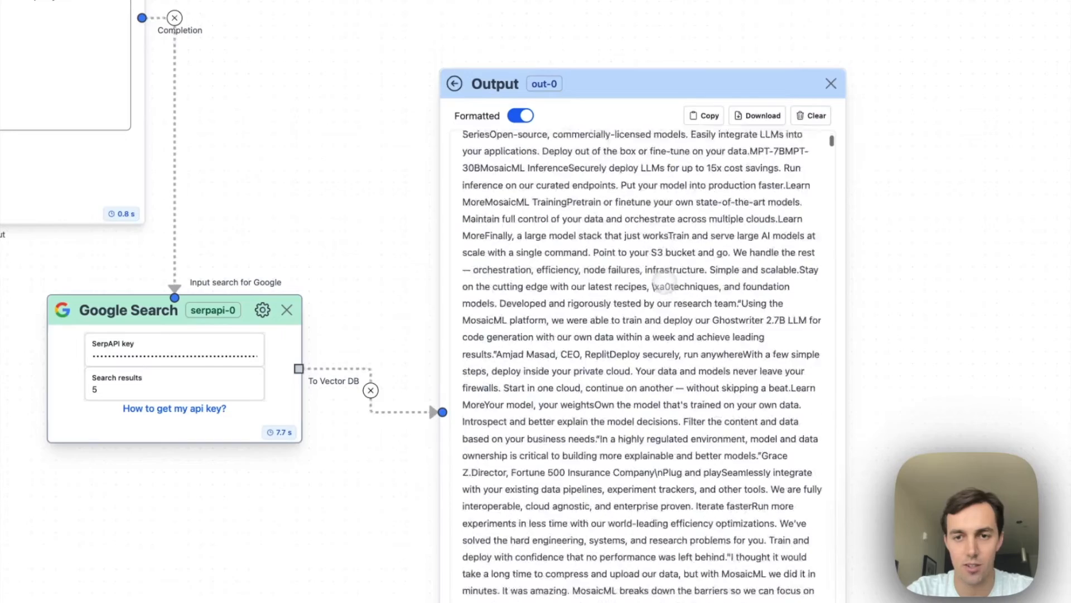
scroll(665, 280, "down", 15)
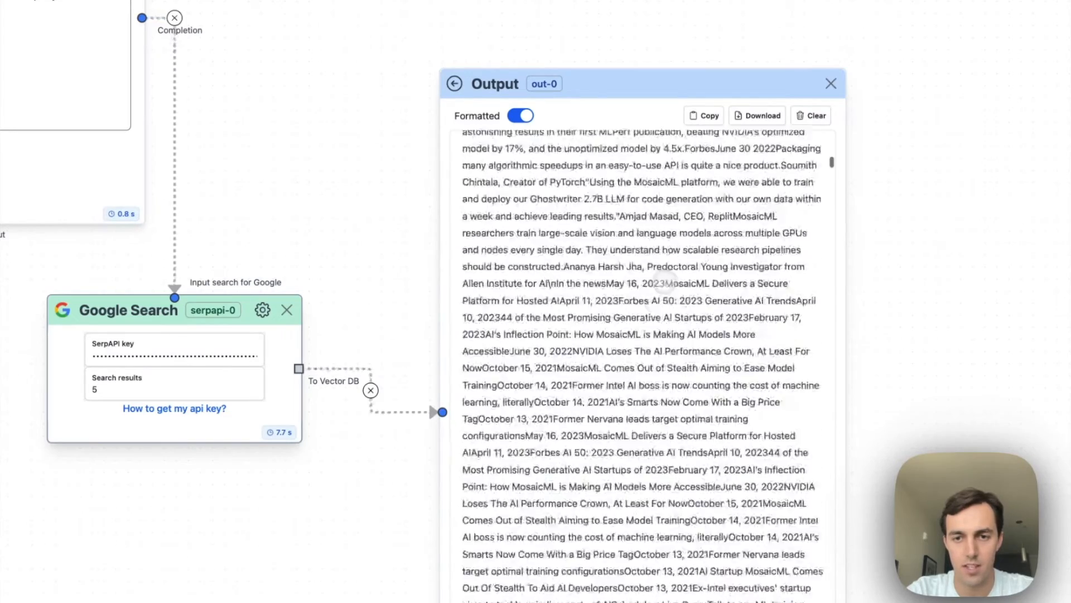
scroll(665, 273, "down", 10)
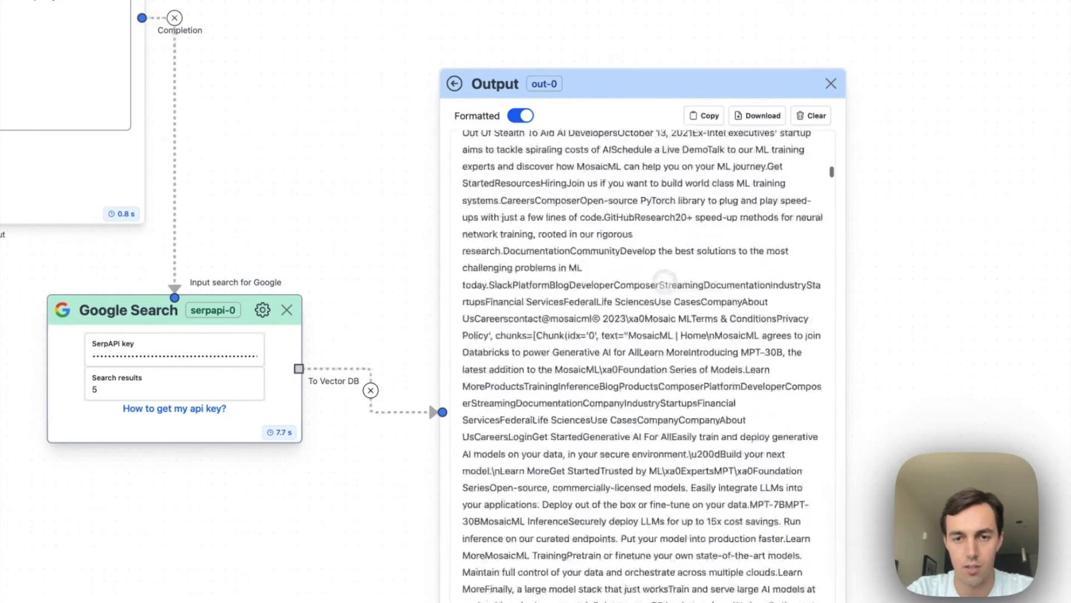
scroll(665, 282, "down", 10)
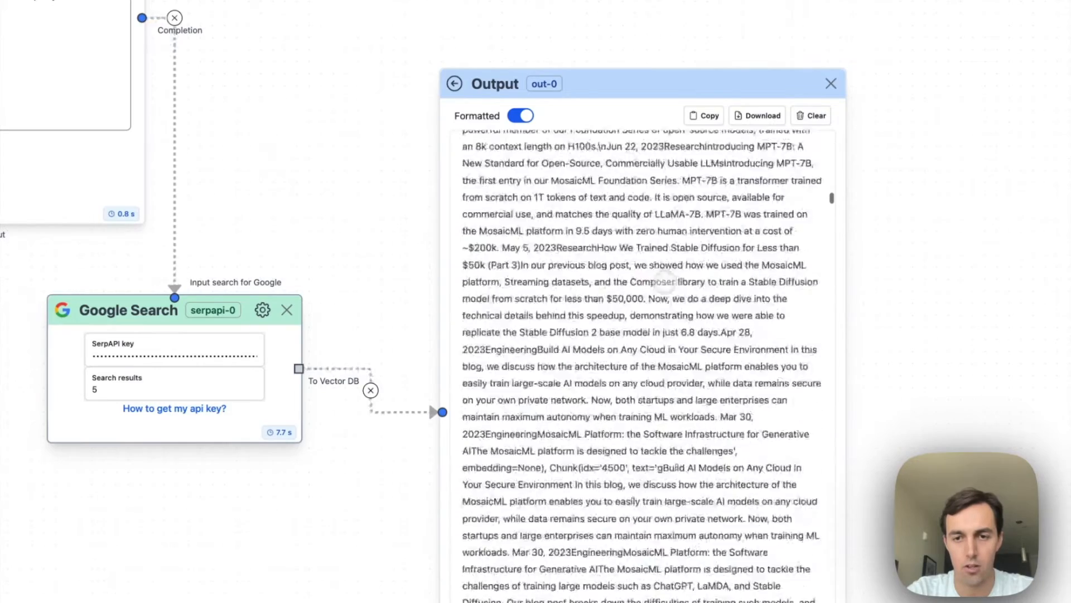
scroll(665, 283, "down", 15)
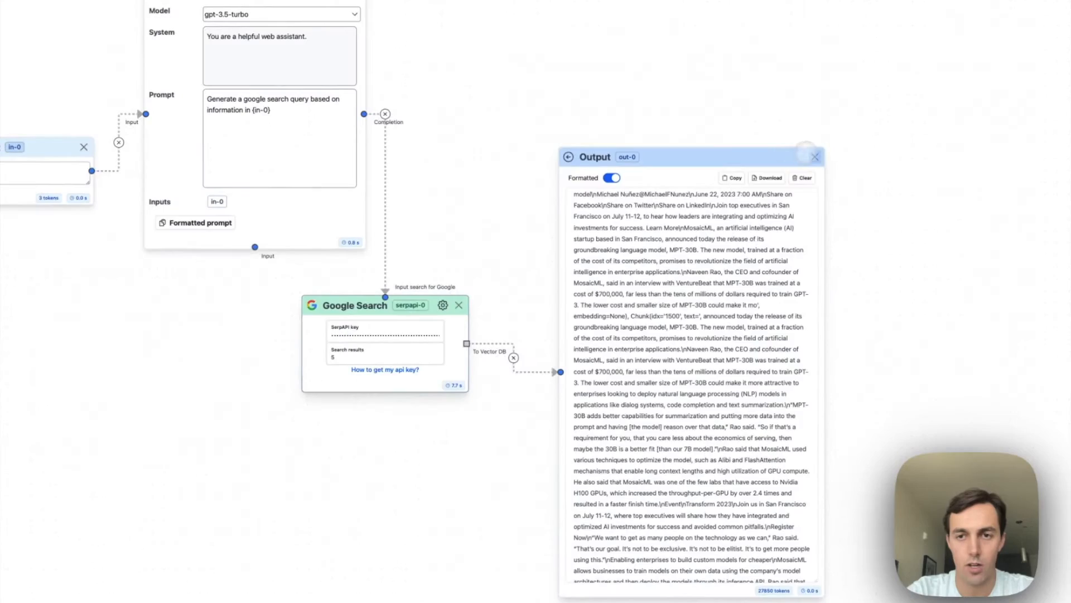
- Replace the Output node with a Basic vector store and connect Google Search to the store's data loader input
left_click(815, 157)
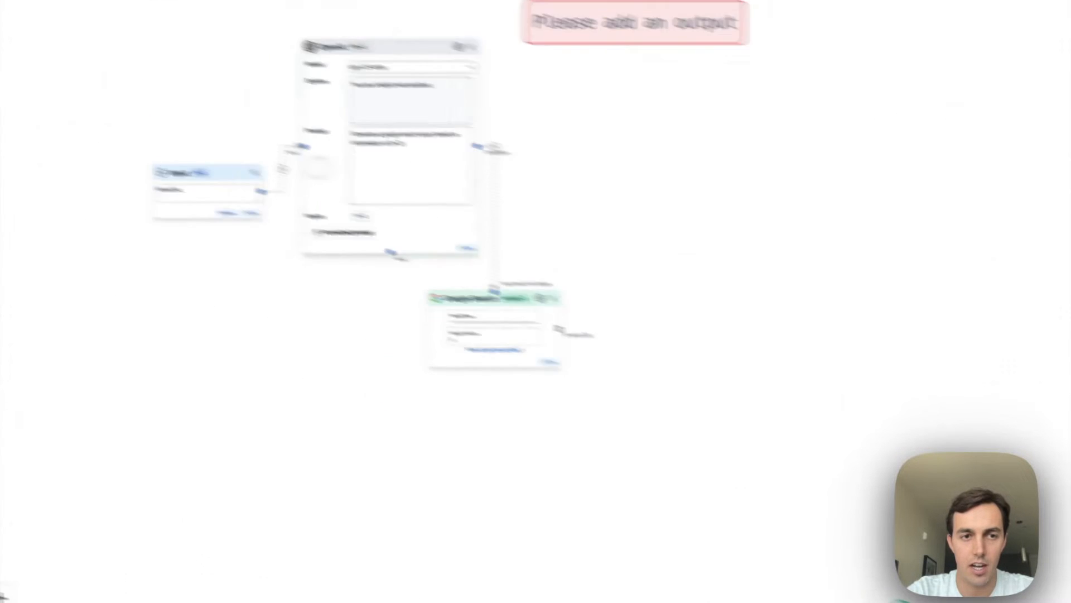
left_click(196, 284)
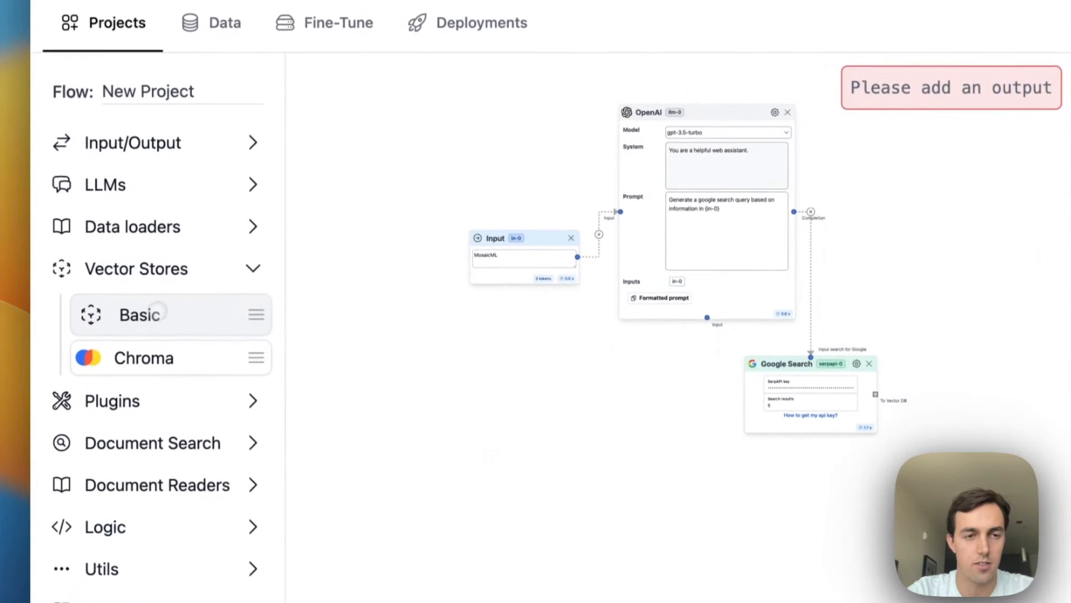
left_click_drag(158, 310, 1018, 408)
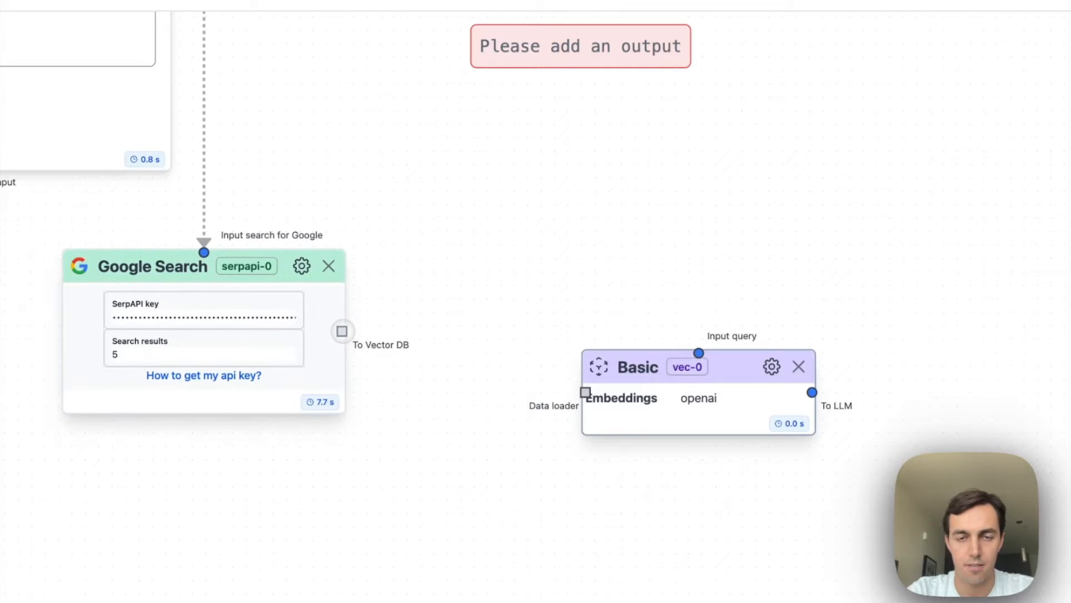
left_click_drag(342, 331, 585, 392)
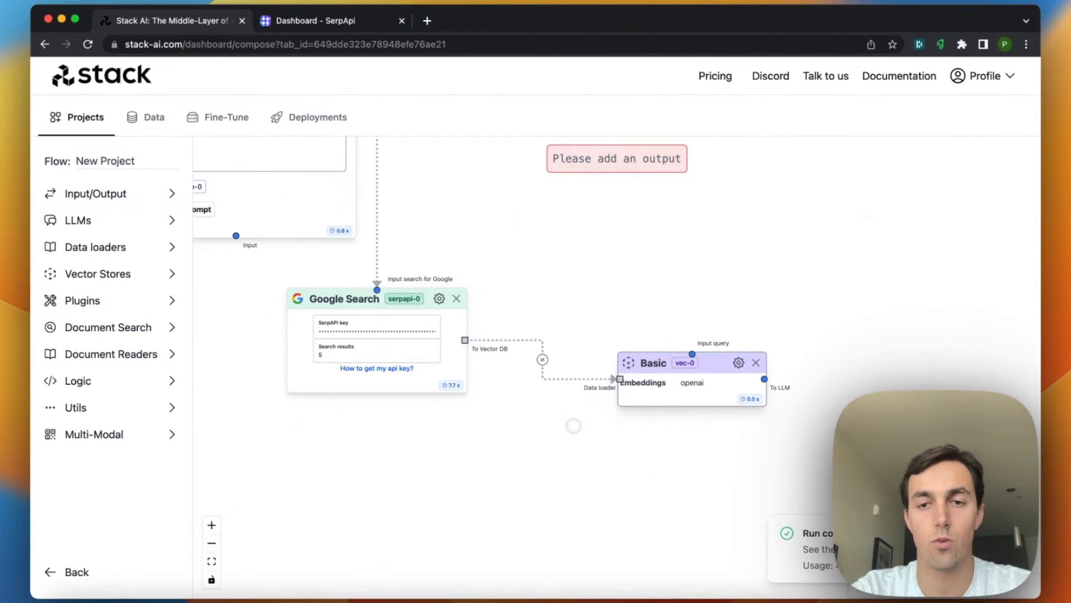
- Add a new Output node and connect the Basic vector store's To LLM output to it
left_click(134, 194)
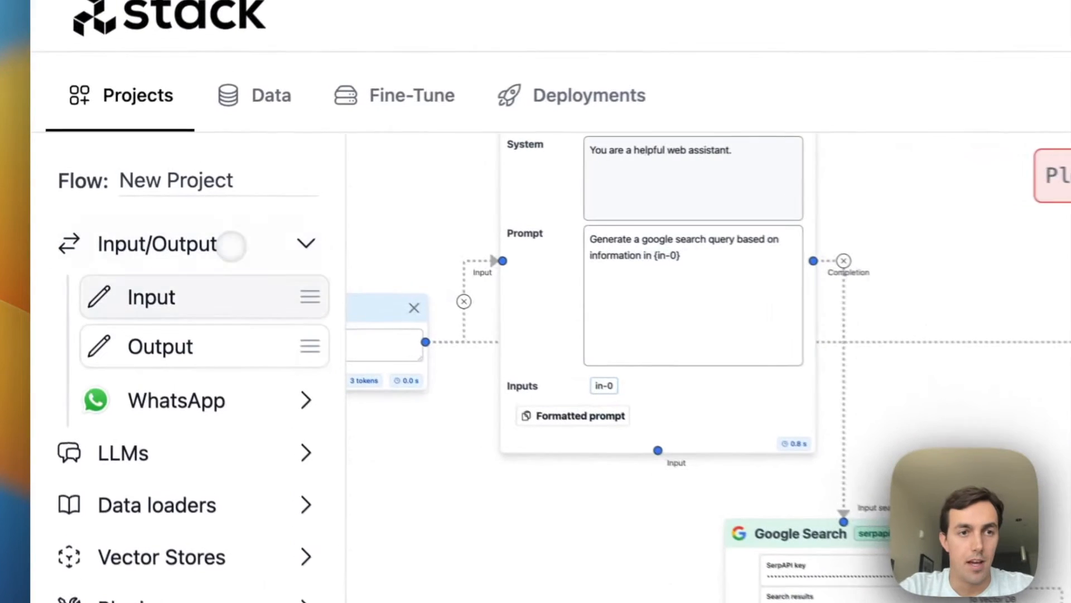
left_click_drag(97, 247, 558, 313)
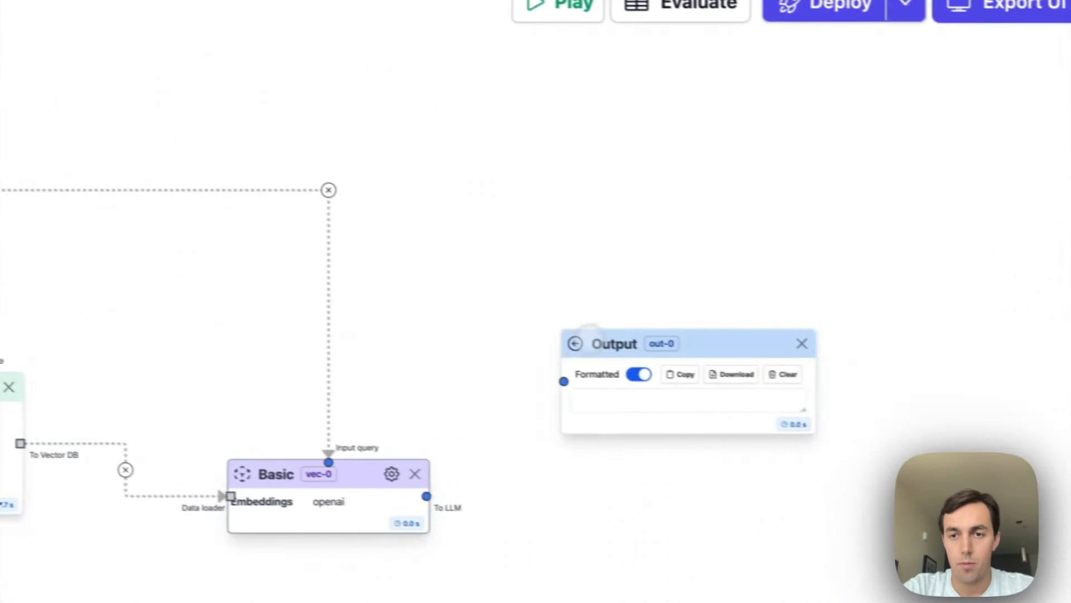
left_click_drag(426, 496, 564, 381)
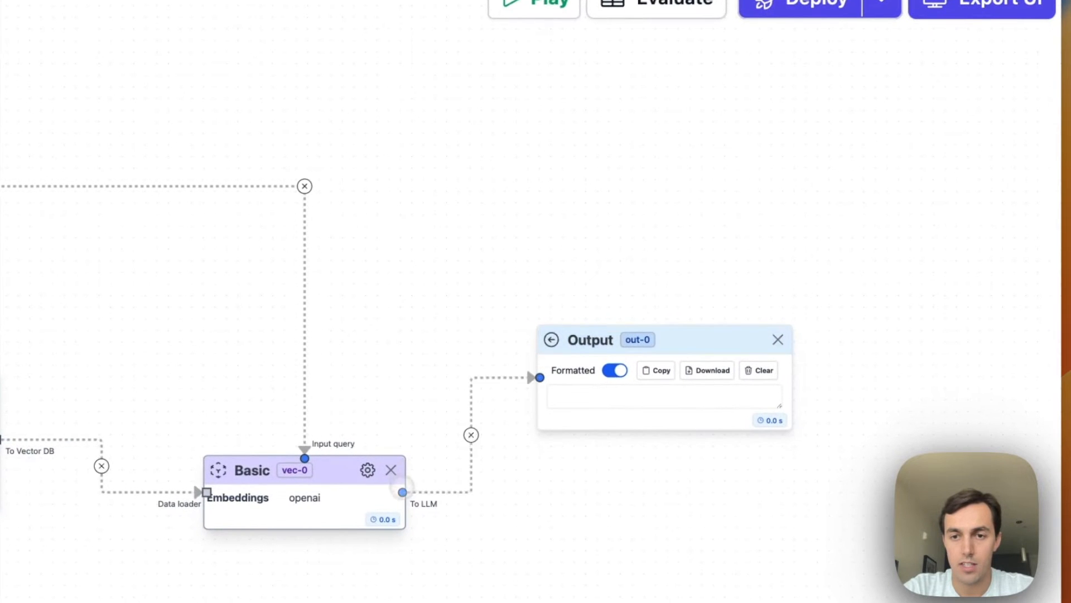
- Move the Output node higher above the Basic vector store and run the flow
left_click_drag(668, 341, 612, 232)
left_click_drag(722, 411, 409, 340)
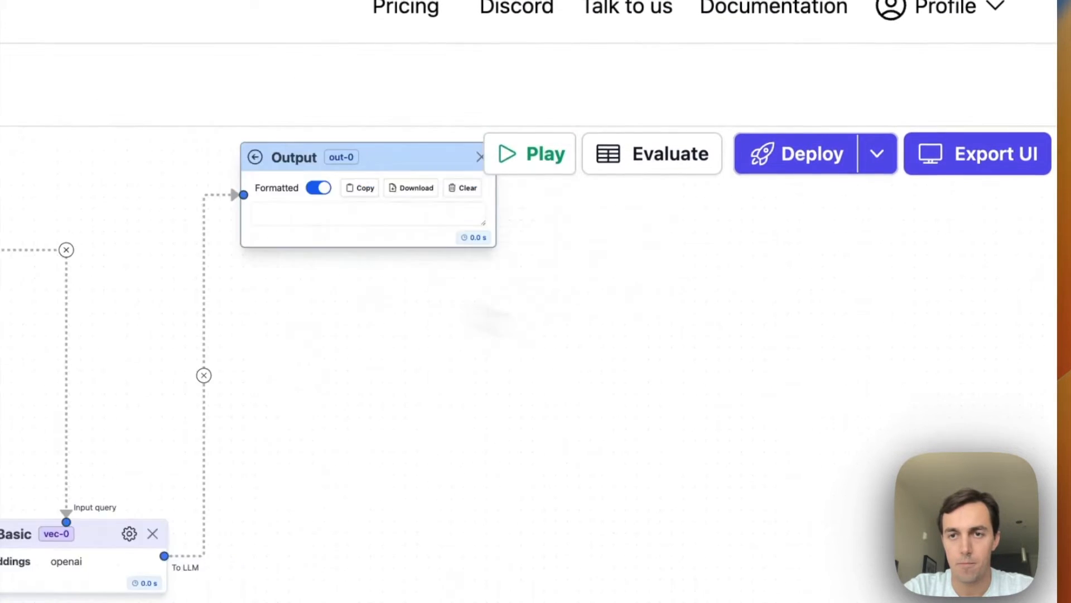
left_click(505, 162)
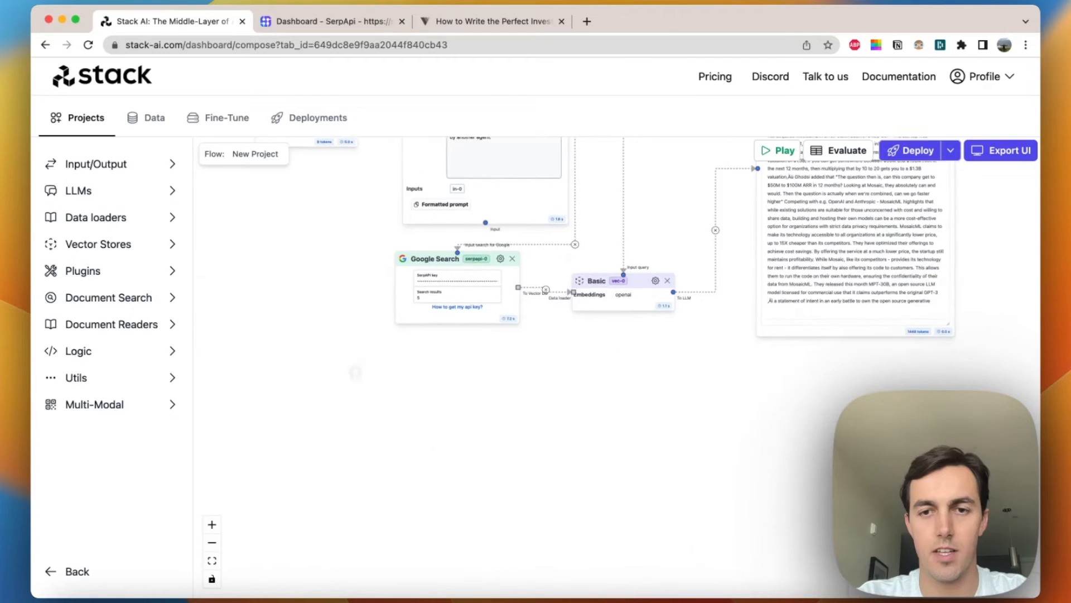
- Add a URL data loader node to the empty canvas area below the Google Search node
left_click_drag(422, 380, 400, 308)
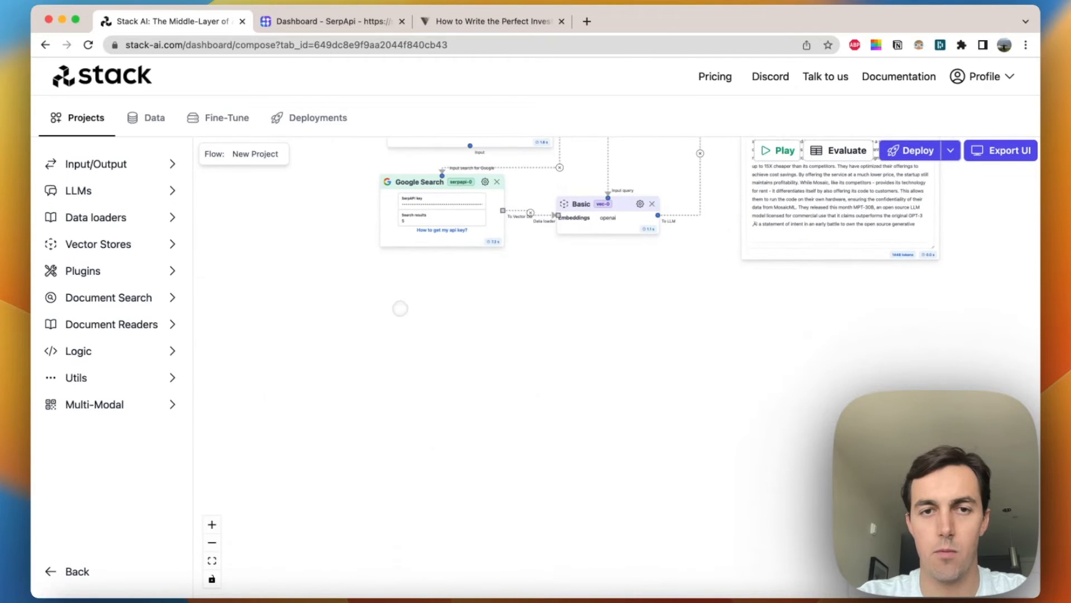
left_click_drag(439, 357, 436, 323)
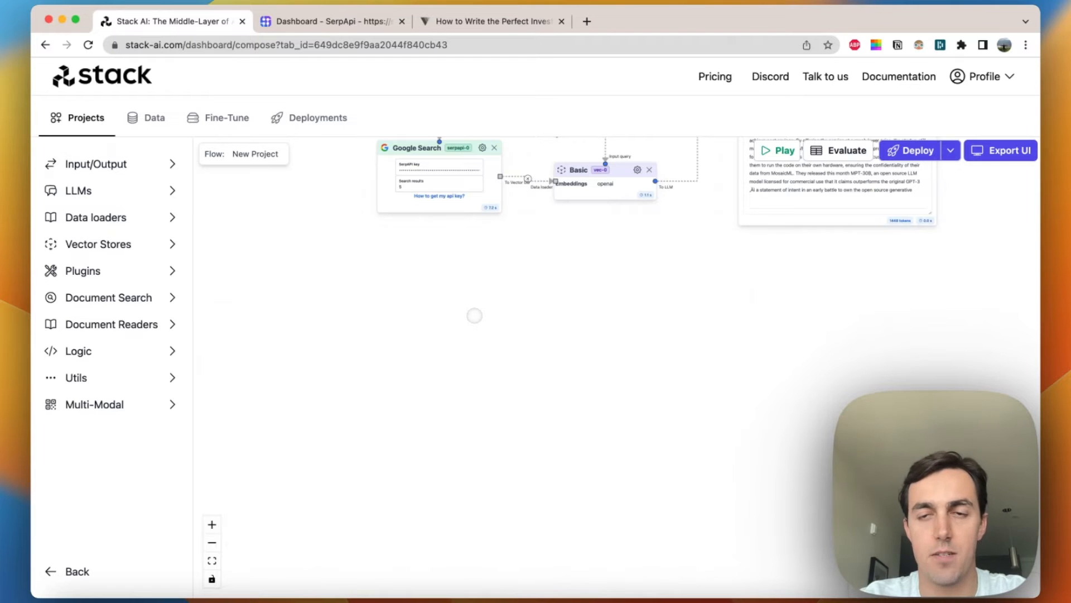
scroll(480, 295, "down", 1)
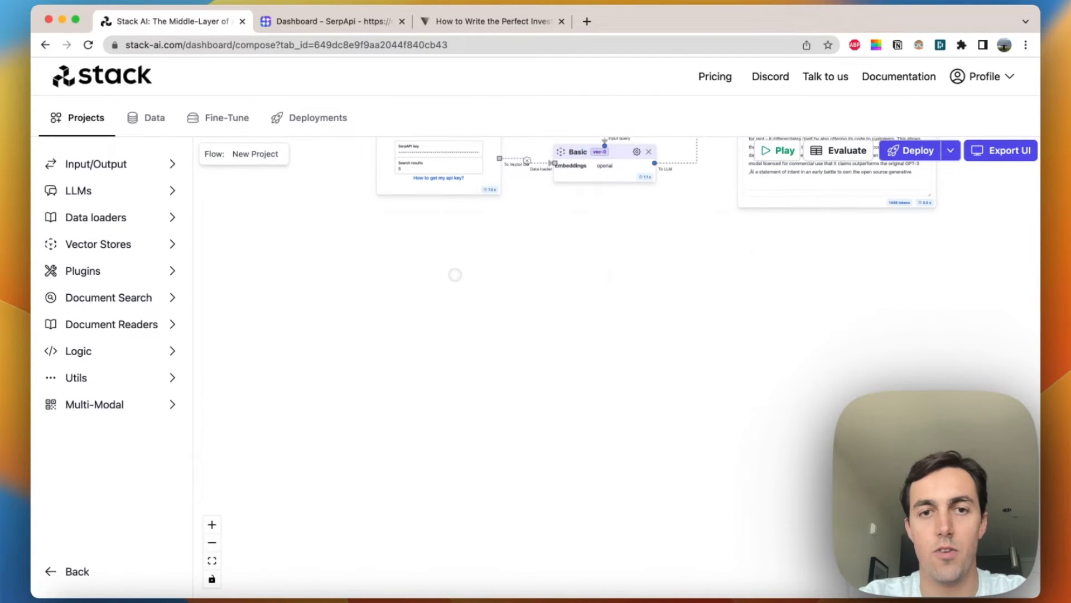
scroll(455, 275, "up", 2)
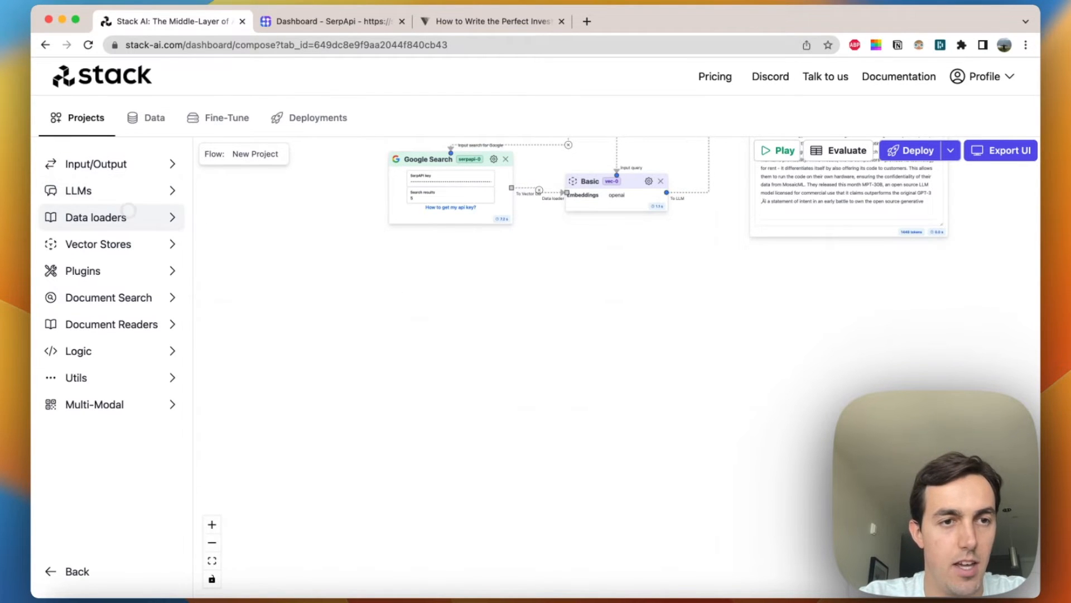
left_click(129, 213)
left_click_drag(103, 297, 446, 338)
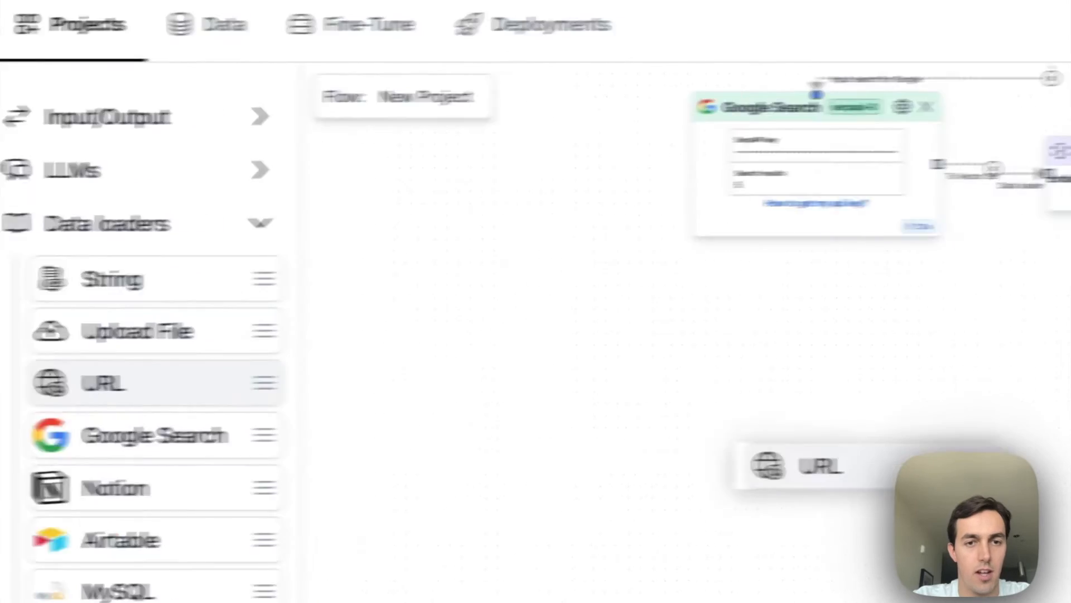
left_click_drag(914, 468, 915, 474)
left_click_drag(995, 474, 686, 386)
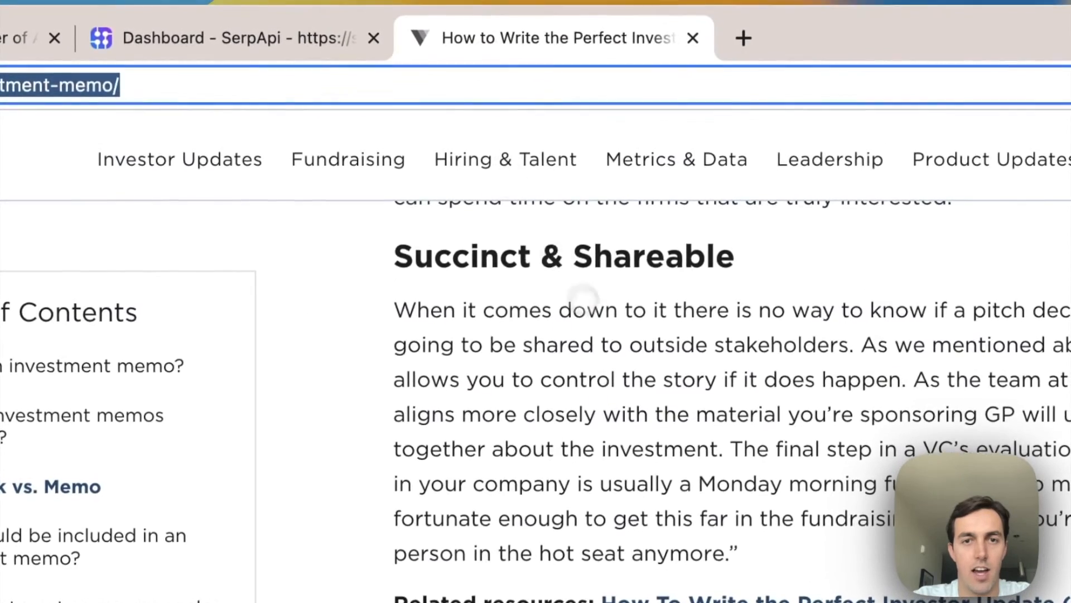
scroll(583, 299, "up", 20)
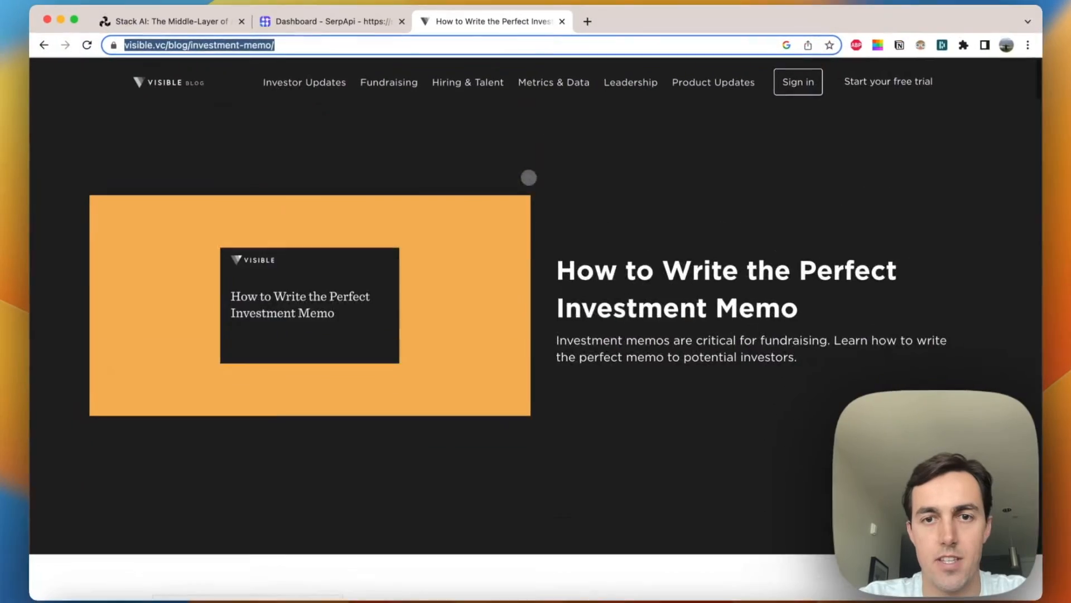
scroll(626, 349, "down", 8)
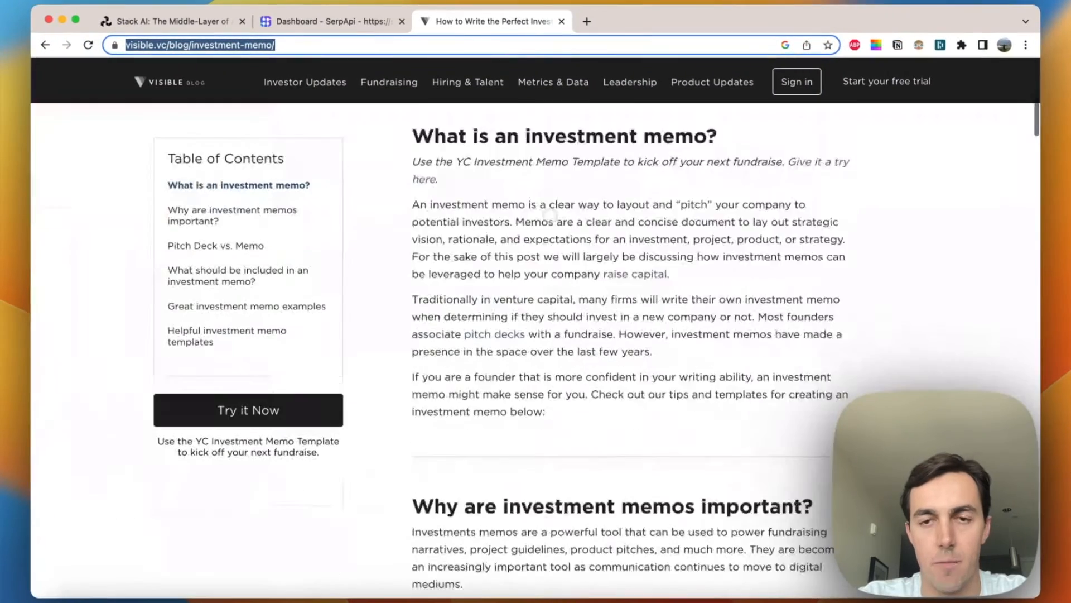
scroll(552, 223, "down", 6)
scroll(575, 291, "down", 10)
scroll(596, 338, "down", 15)
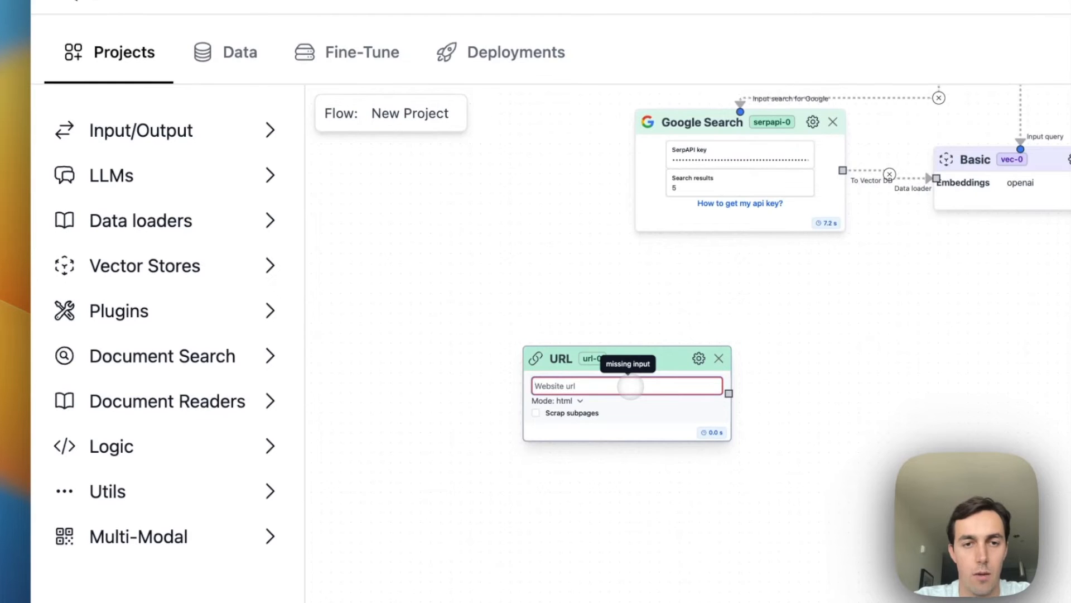
left_click(630, 386)
type("https://visible.vc/blog/investment-memo/")
left_click_drag(637, 361, 662, 349)
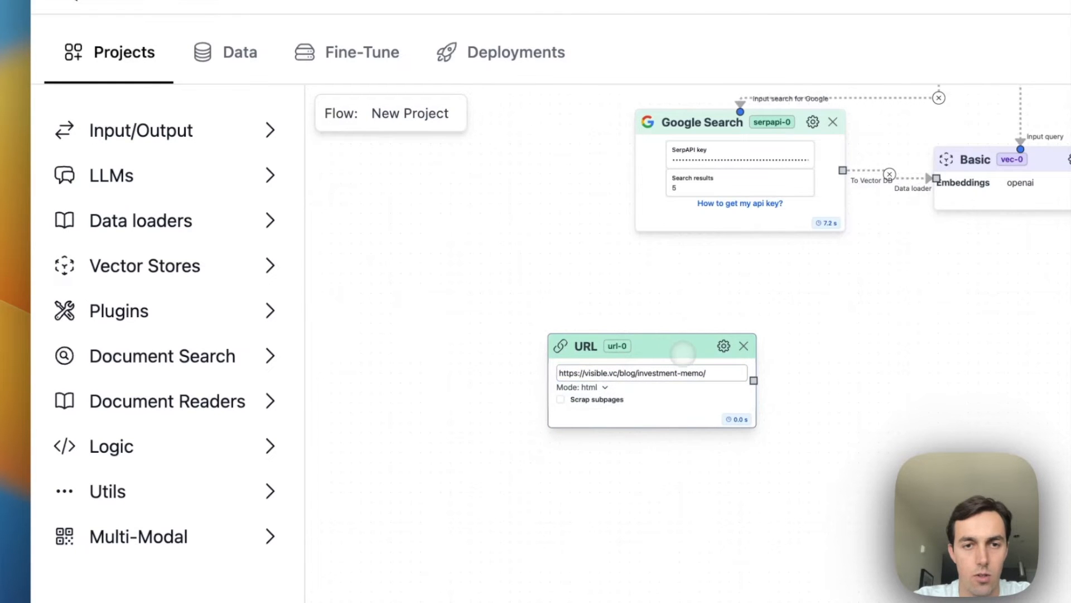
- Add an Anthropic LLM node beside the URL node and set its model to claude-v1
left_click(237, 179)
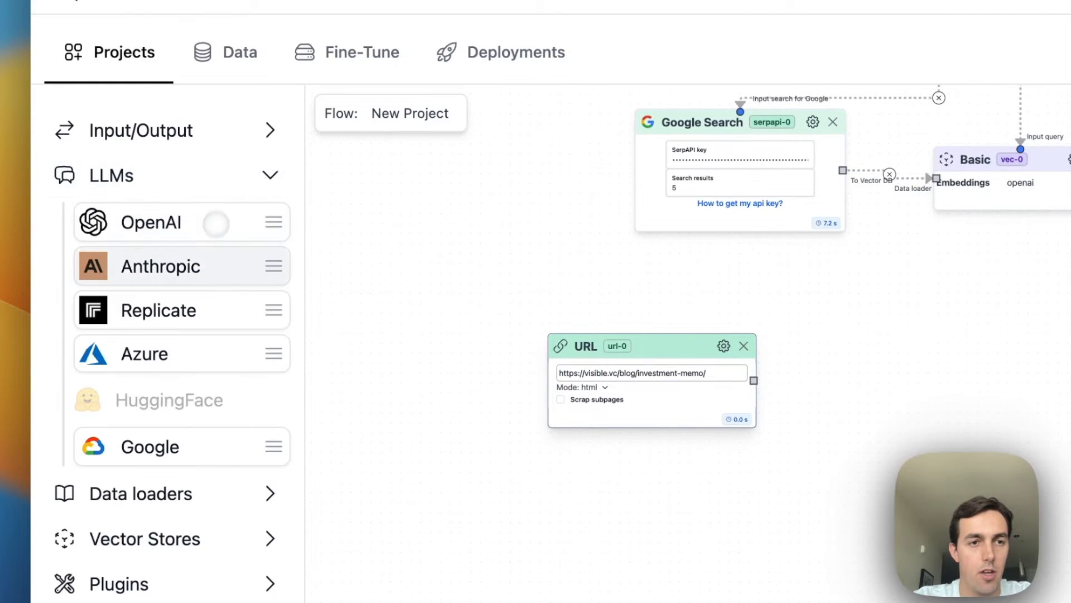
left_click_drag(193, 266, 949, 371)
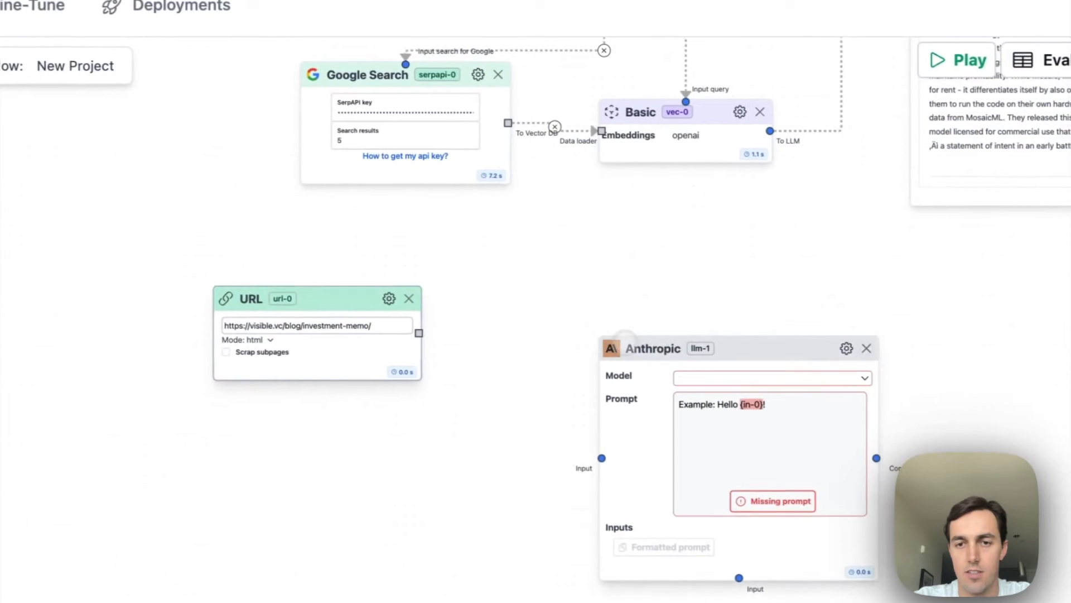
left_click_drag(578, 287, 578, 300)
left_click(621, 326)
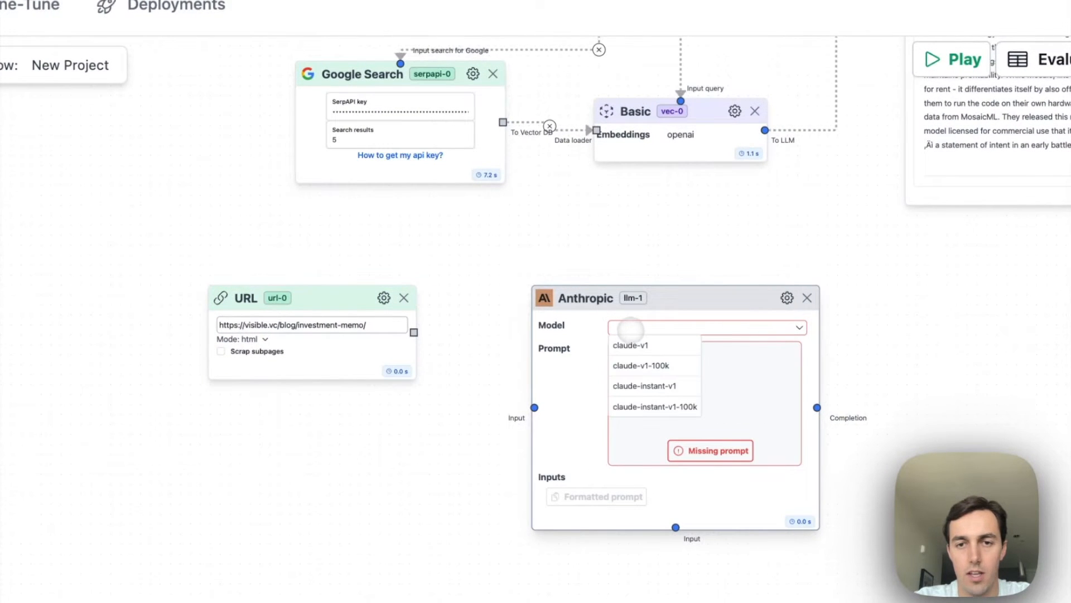
left_click(655, 342)
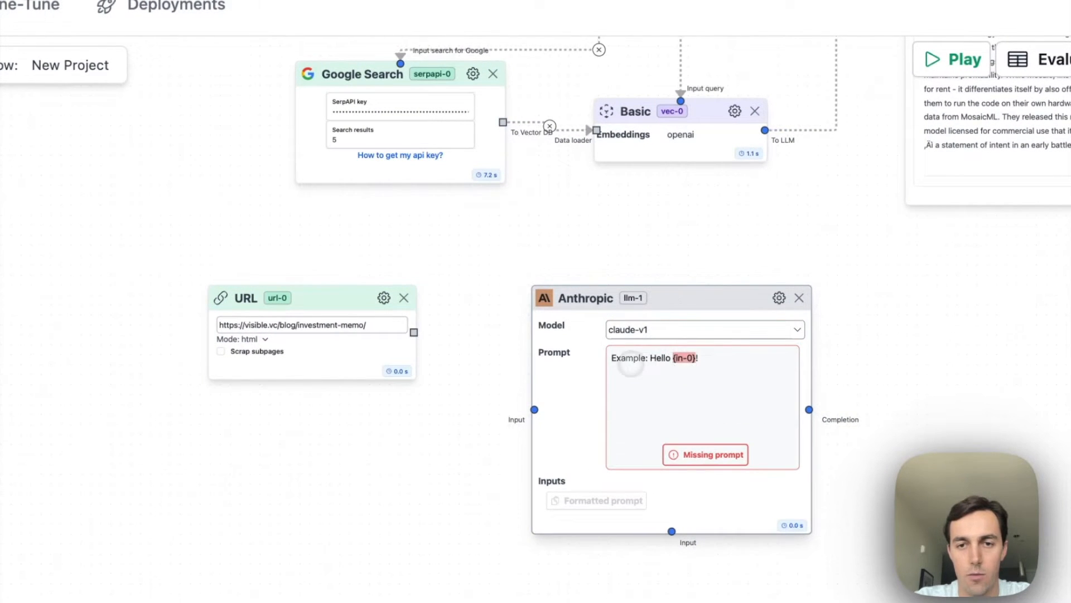
- Connect the URL node and prompt Anthropic to extract good investment memo topics from {url-0} as bullet points with brief descriptions
left_click(630, 361)
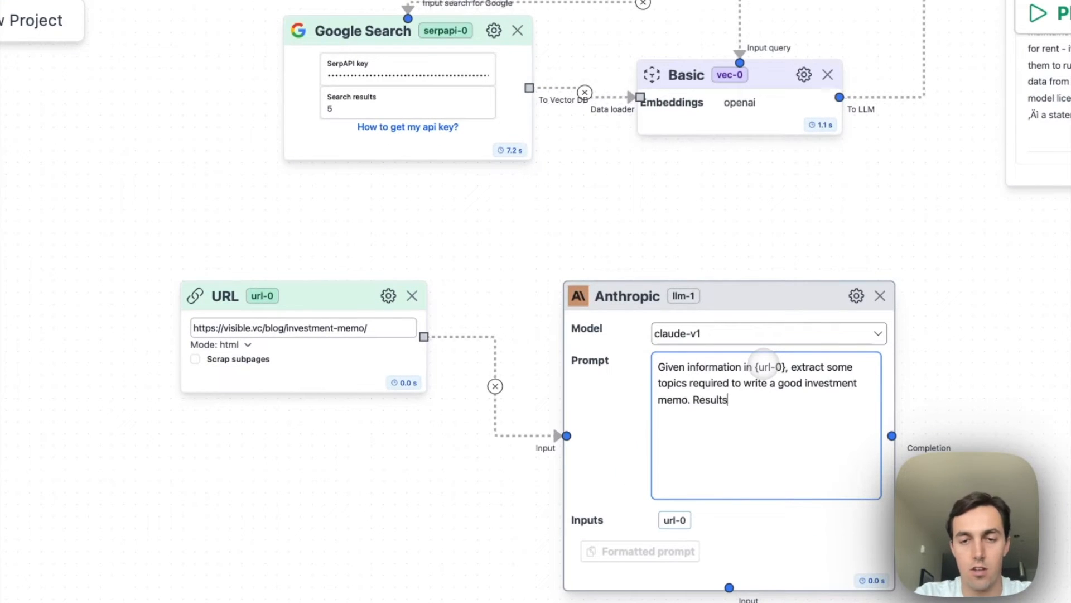
type("should be returned in bullet points, and provide a brief description of each topic.")
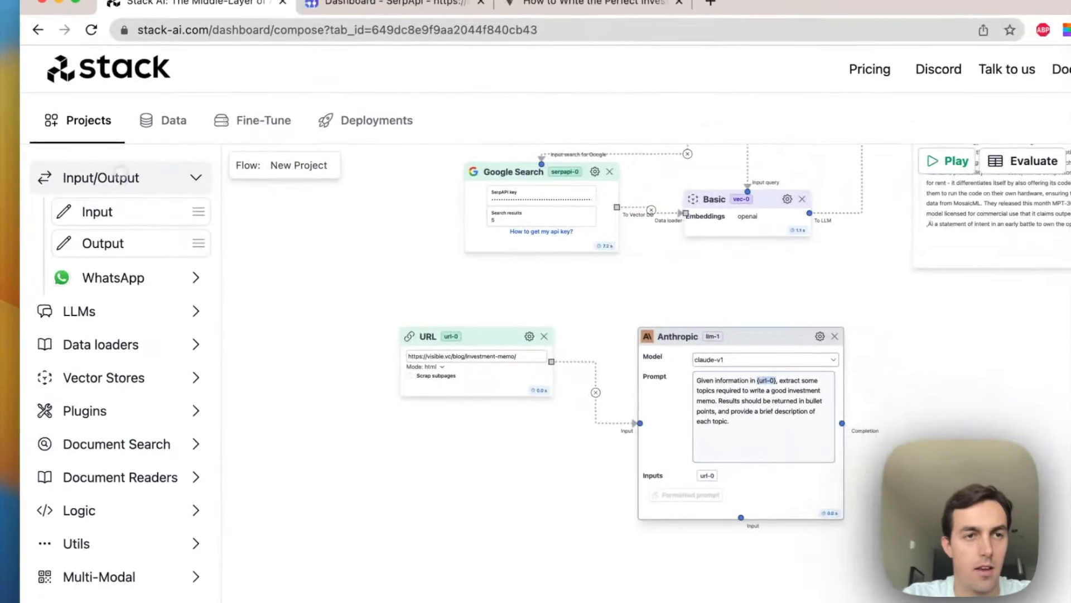
- Add an Output node beside the claude-v1 Anthropic node, connect the completion to it and run the flow
left_click_drag(103, 244, 1049, 362)
left_click_drag(847, 340, 783, 331)
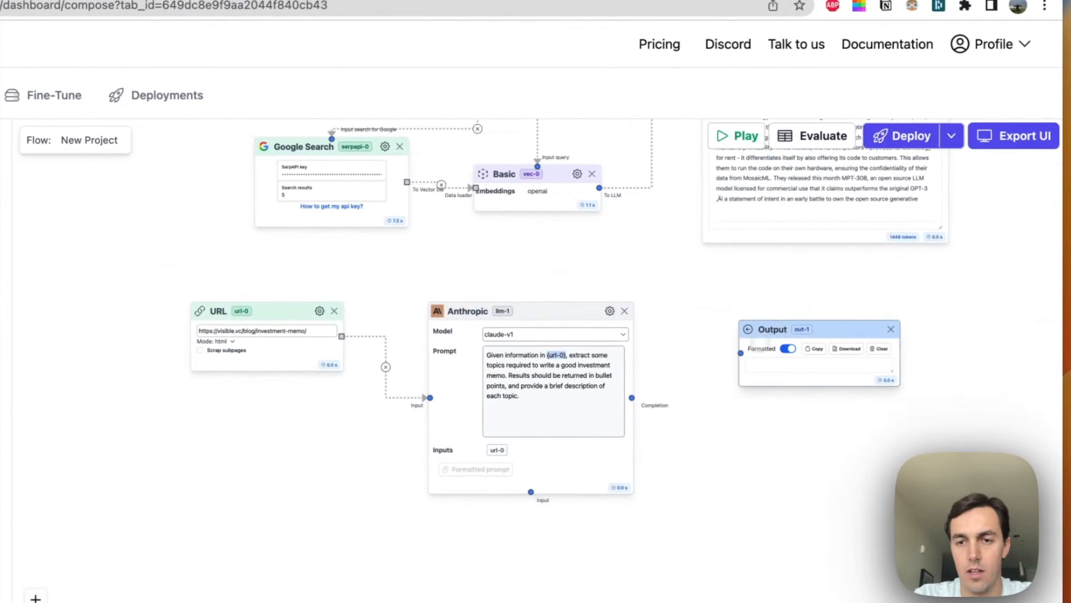
left_click_drag(634, 398, 742, 354)
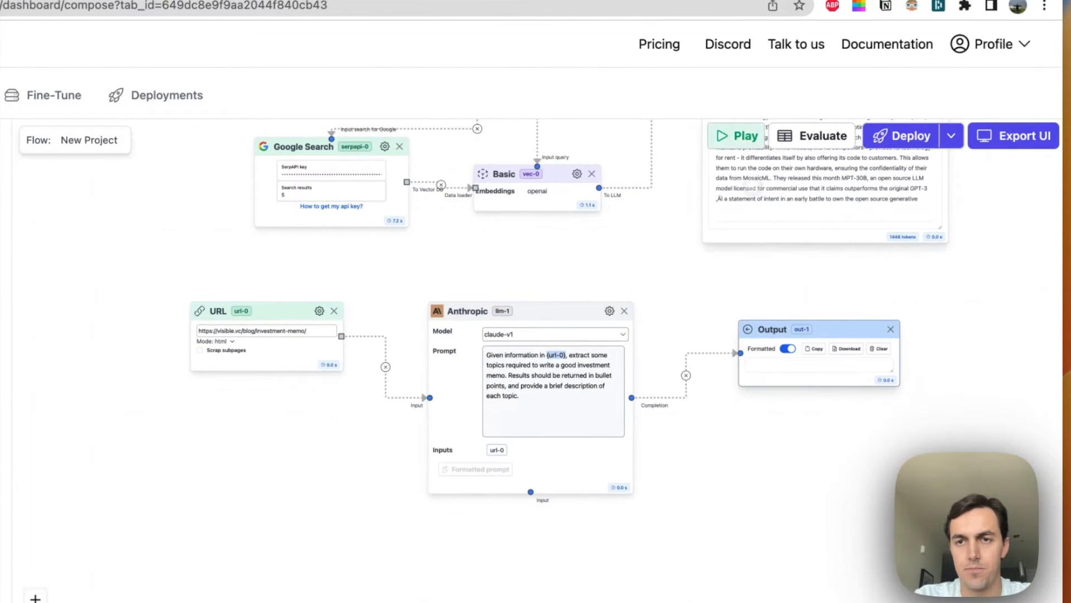
scroll(703, 288, "down", 1)
left_click(725, 139)
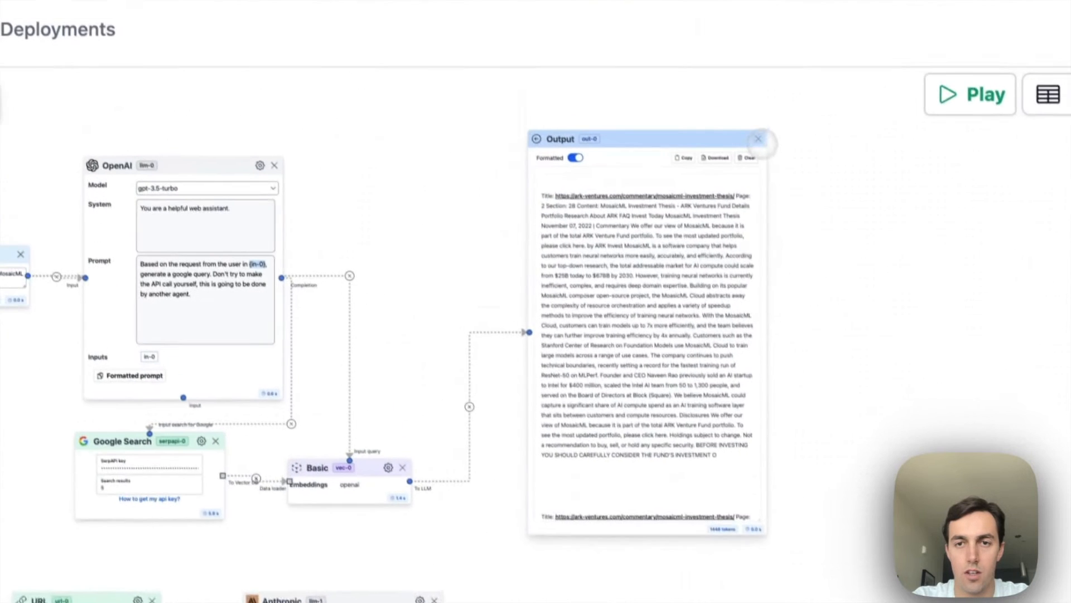
- Remove the vector store's Output node and add a second Anthropic node with the model claude-v1-100k in its place
left_click(759, 139)
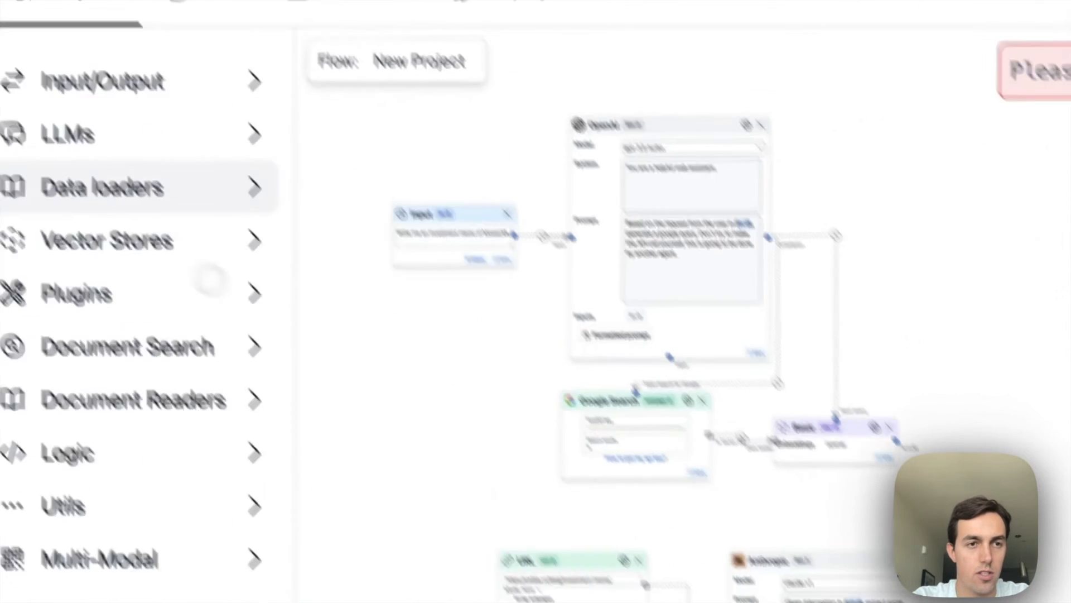
left_click(164, 136)
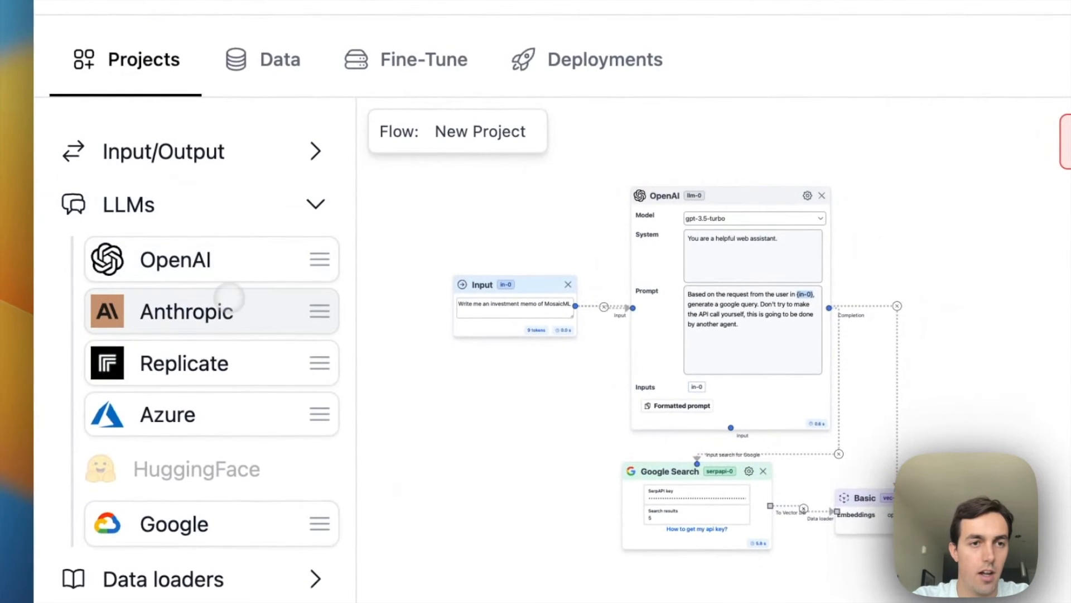
left_click_drag(223, 311, 437, 293)
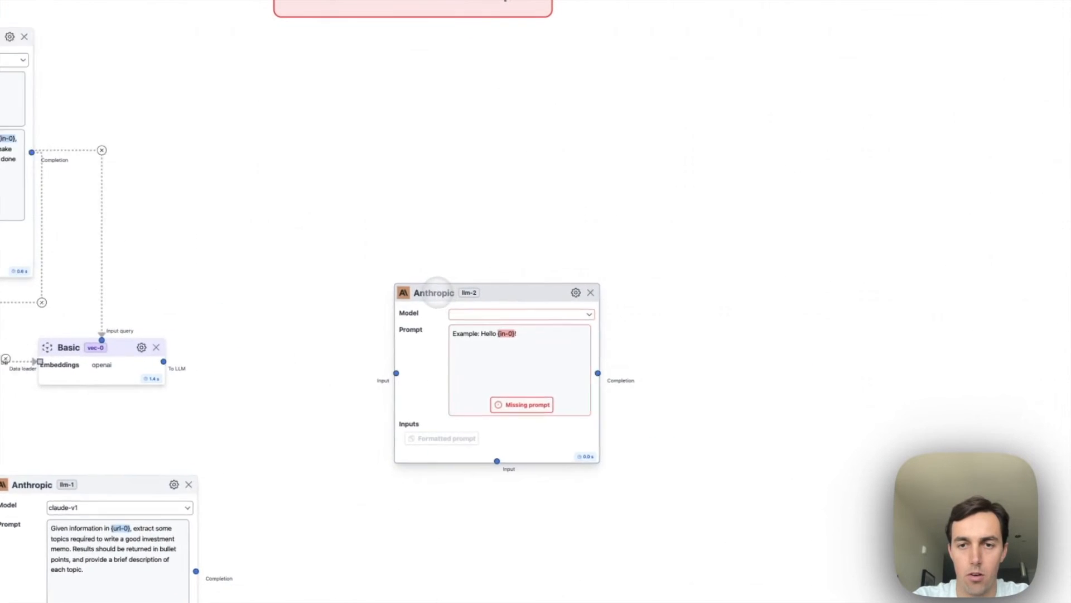
left_click(485, 314)
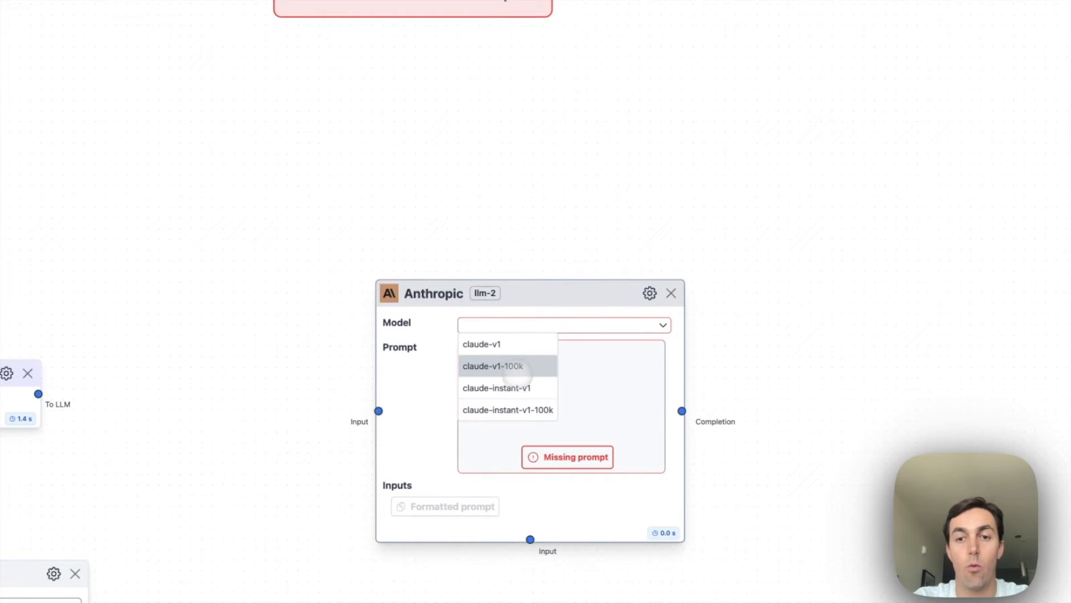
left_click(517, 371)
left_click(471, 360)
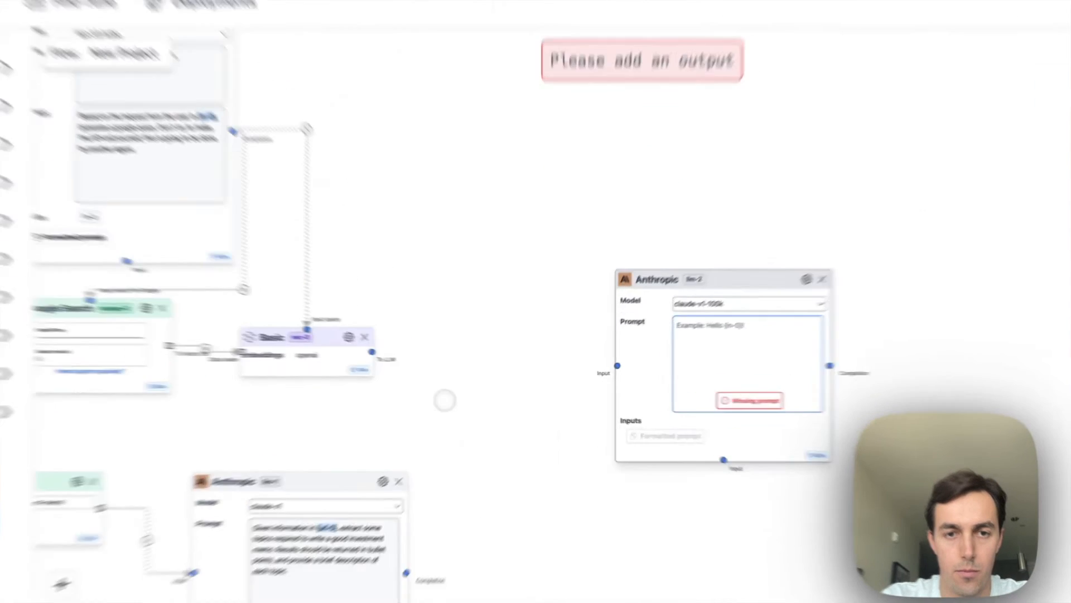
- Connect the Basic vector store's To LLM output and the claude-v1 node's completion to the claude-v1-100k Anthropic node's input
right_click(480, 394)
left_click(476, 395)
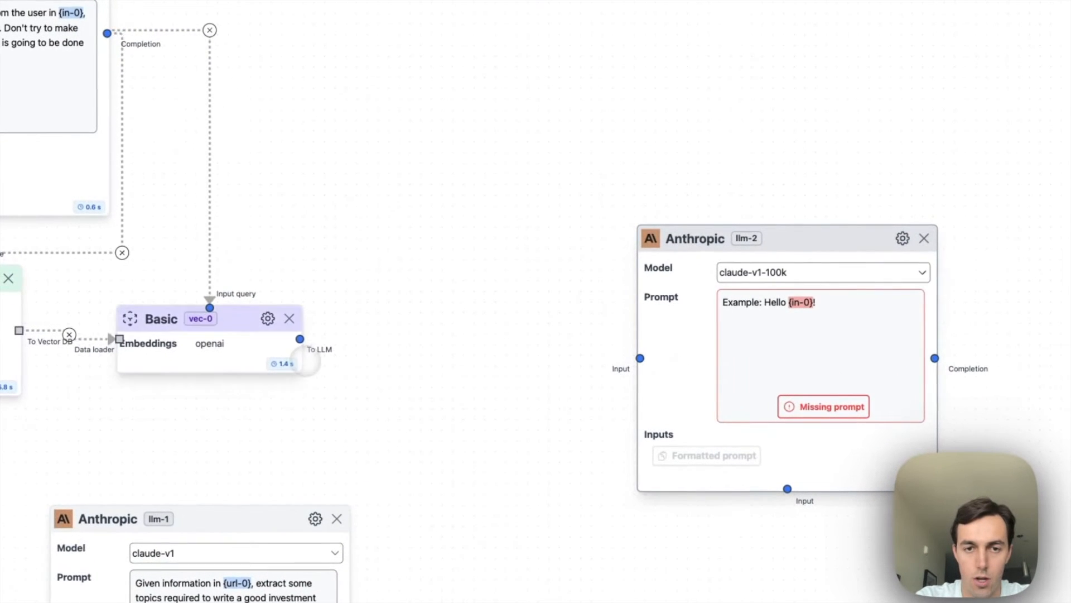
left_click_drag(300, 339, 640, 358)
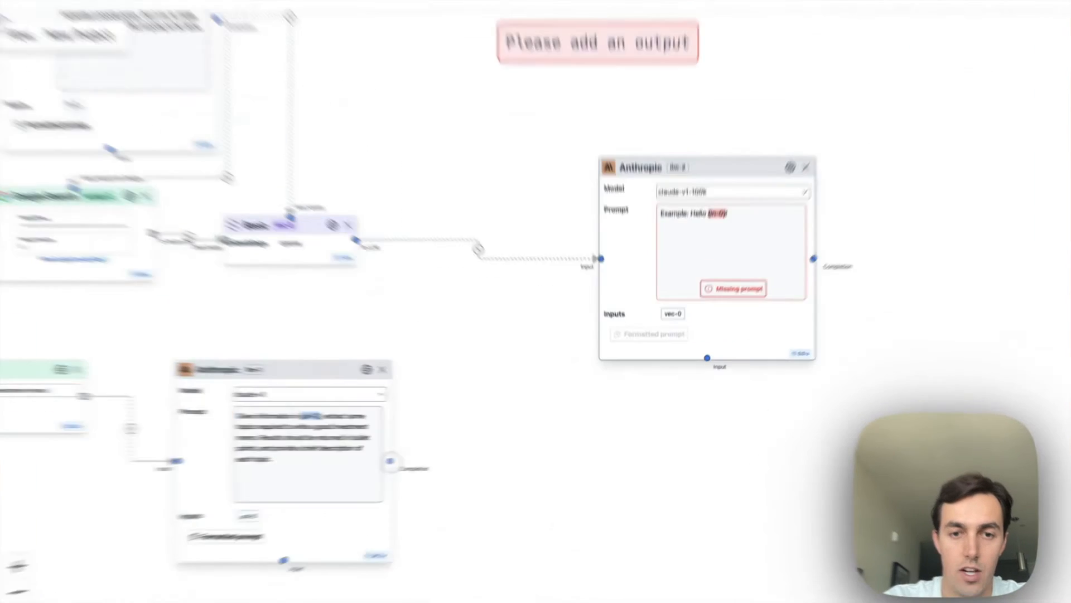
left_click_drag(473, 450, 618, 310)
left_click_drag(579, 194, 579, 195)
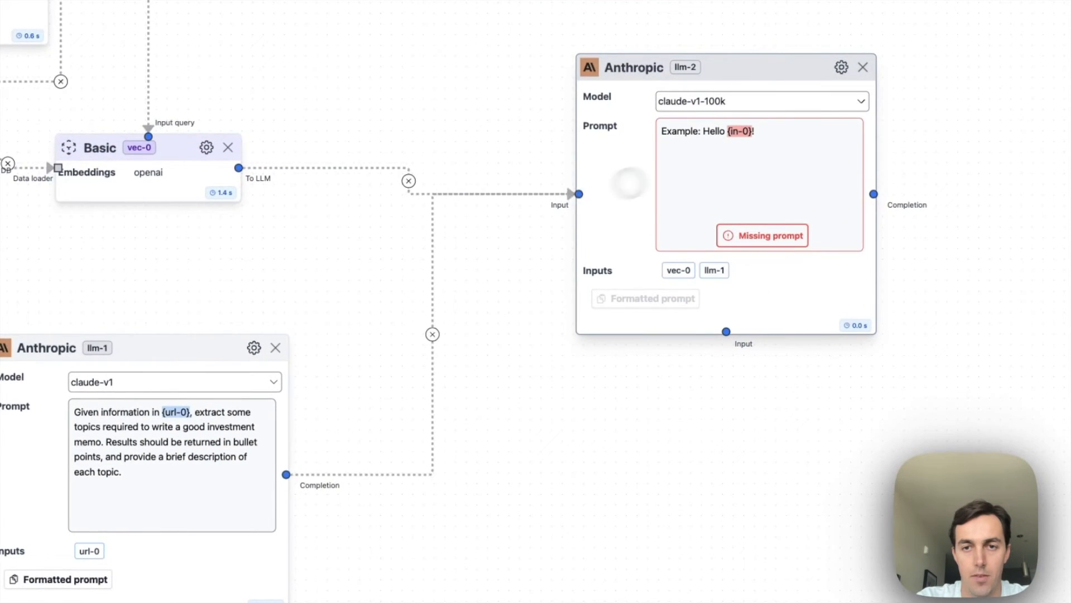
- Prompt the claude-v1-100k node to build the specified company's investment memo from {vec-0} and the guidelines in {llm-1}, using markdown annotation for PDF export
left_click(797, 167)
type("GIven information in {vec-0} and the guidelines ")
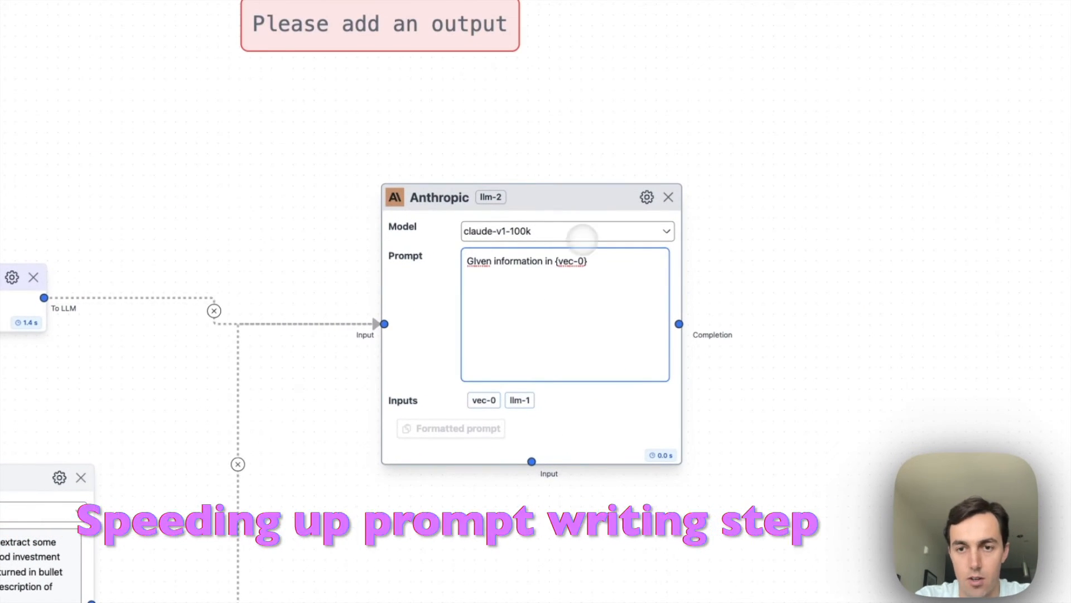
type("provided in {llm-1}, build an investment memo of the specified company.")
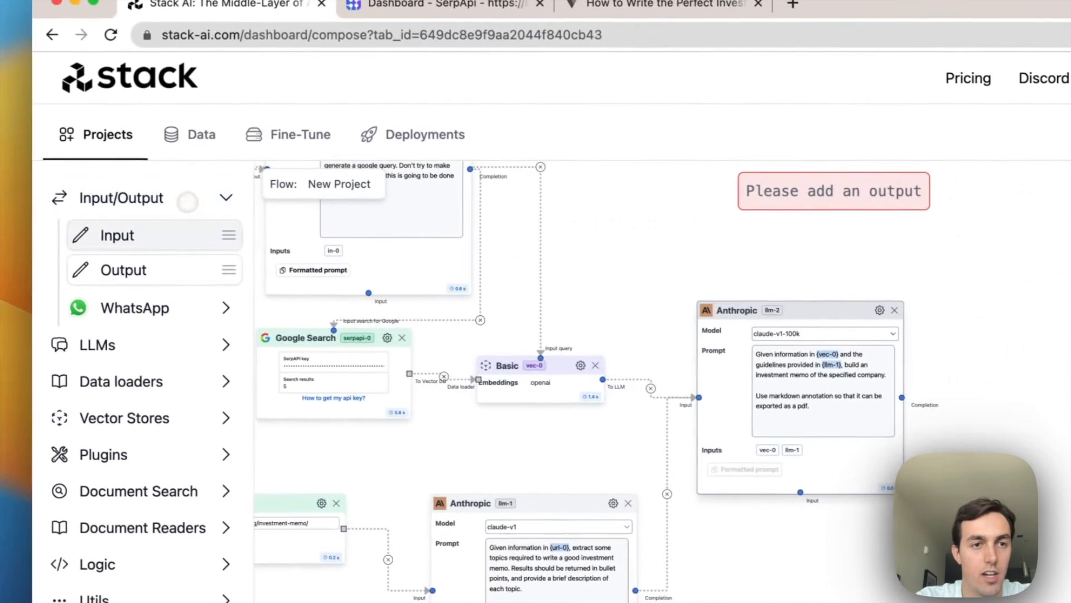
- Add a new Output node and connect the claude-v1-100k Anthropic node's completion to it
left_click_drag(154, 269, 1066, 357)
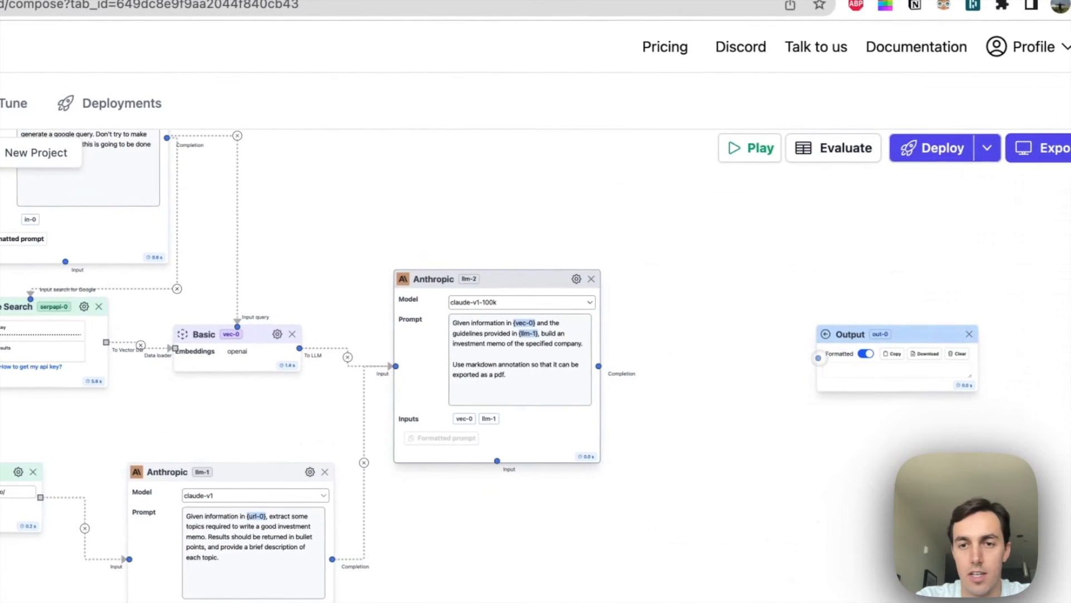
left_click_drag(598, 365, 818, 358)
scroll(685, 293, "down", 5)
scroll(684, 293, "right", 2)
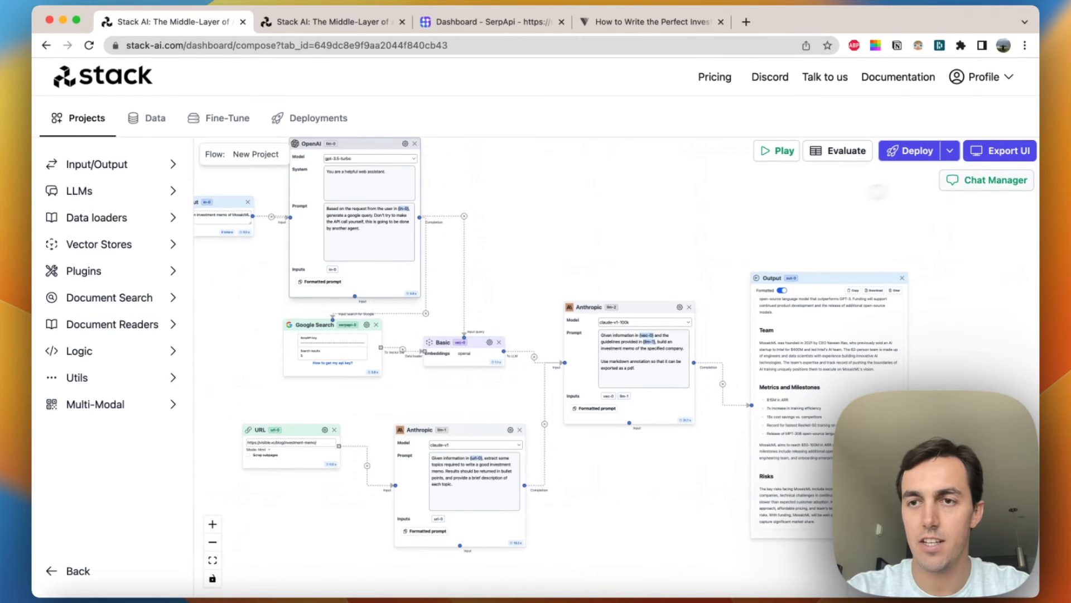
- Start a UI export of the flow with the interface type Chat and proceed to its inputs and outputs settings
left_click(1000, 150)
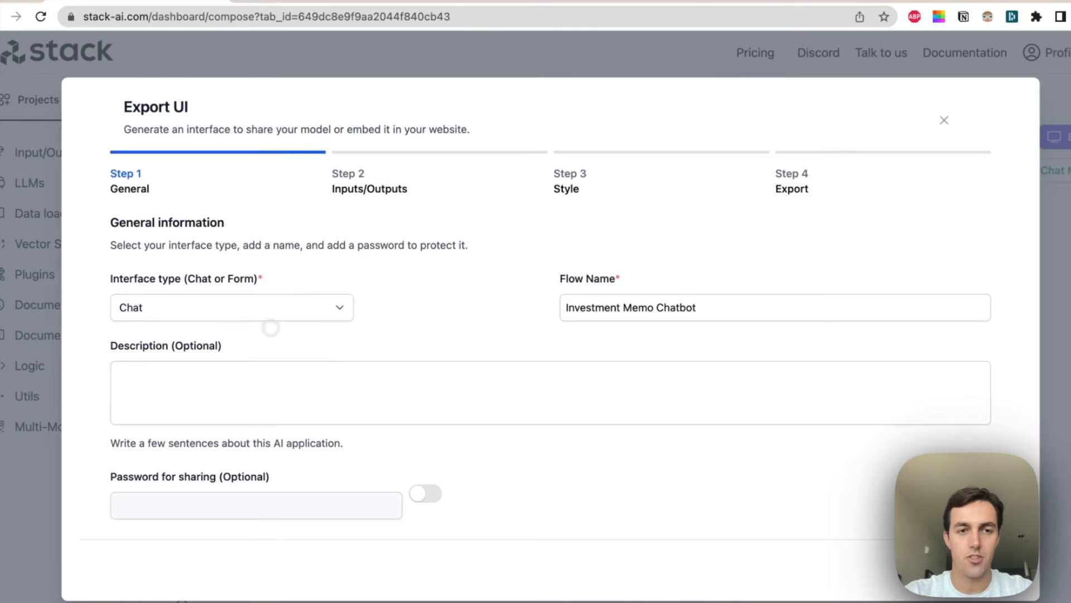
left_click(274, 310)
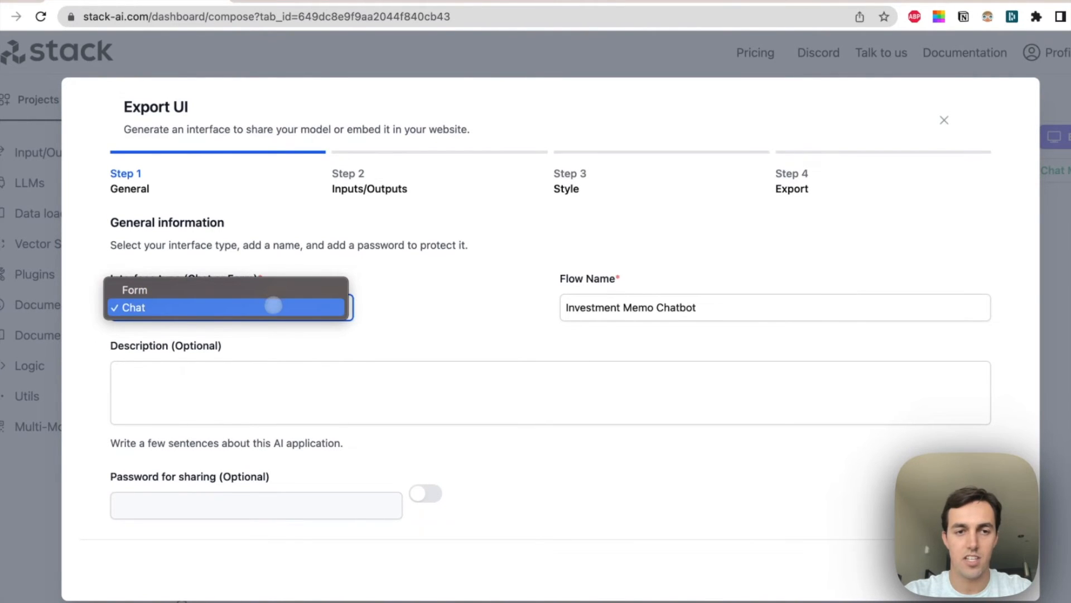
left_click(273, 306)
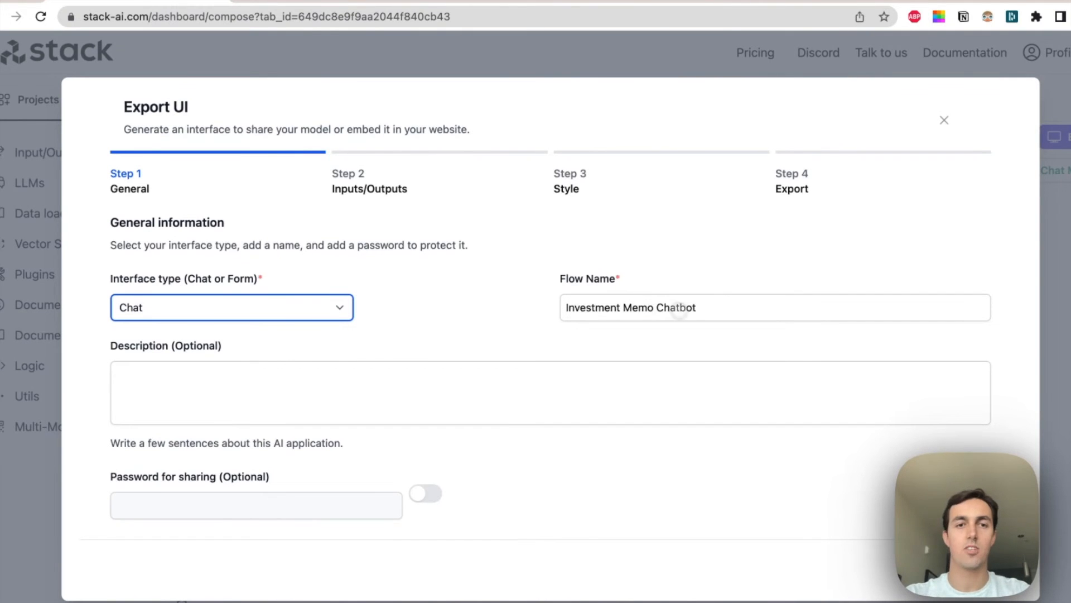
left_click(411, 169)
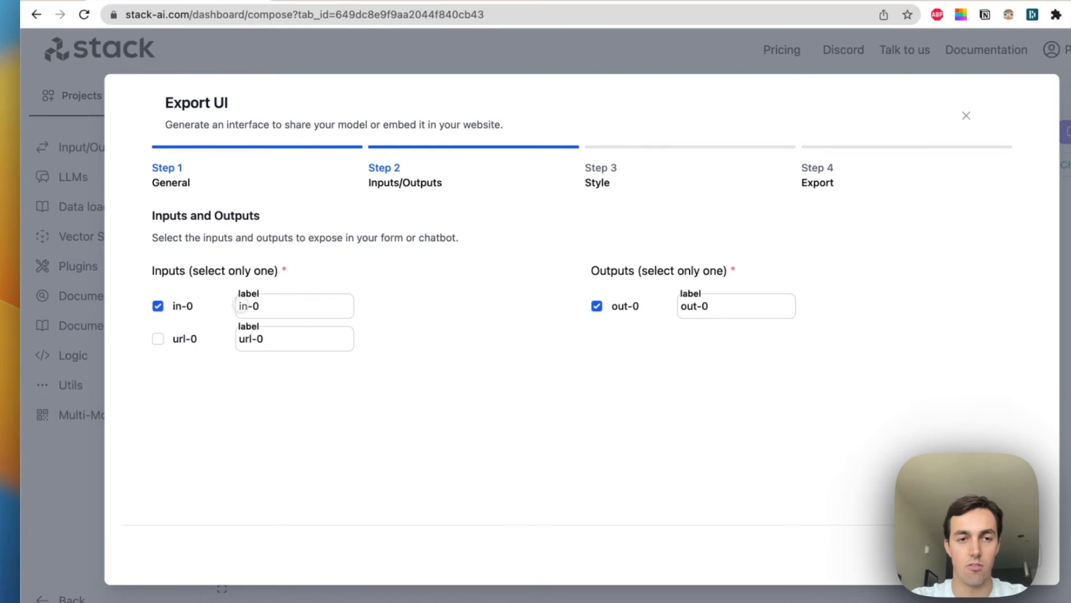
- Label the exposed input in-0 as "User request" and the exposed output out-0 as "Output"
triple_click(242, 306)
type("User req")
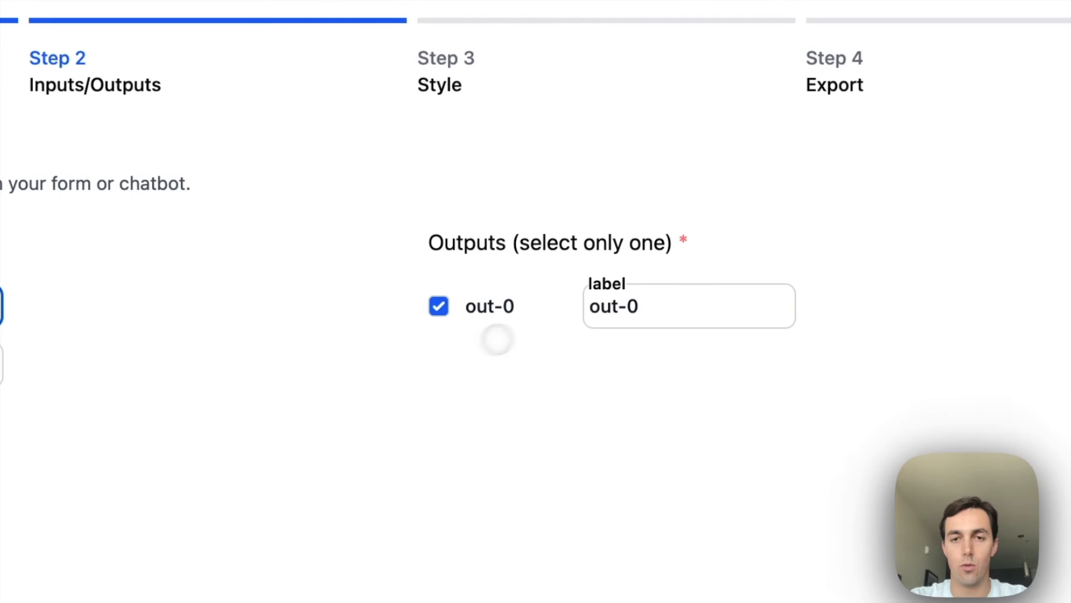
left_click(615, 306)
key("super+a")
type("Outp")
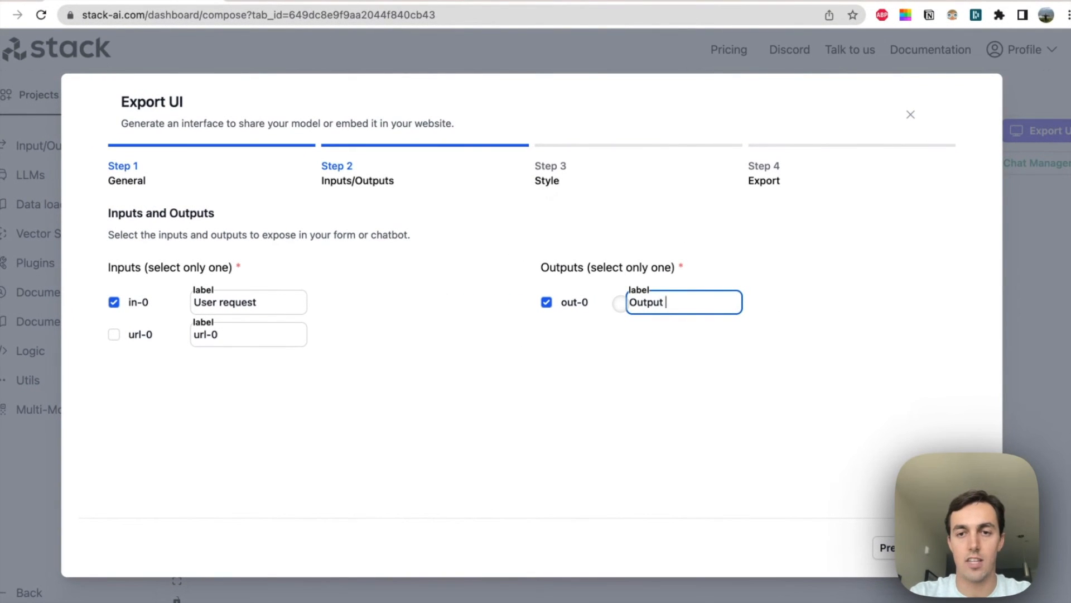
- Set the exported interface's color to purple in the style settings and proceed to the export stage to deploy it
left_click(610, 144)
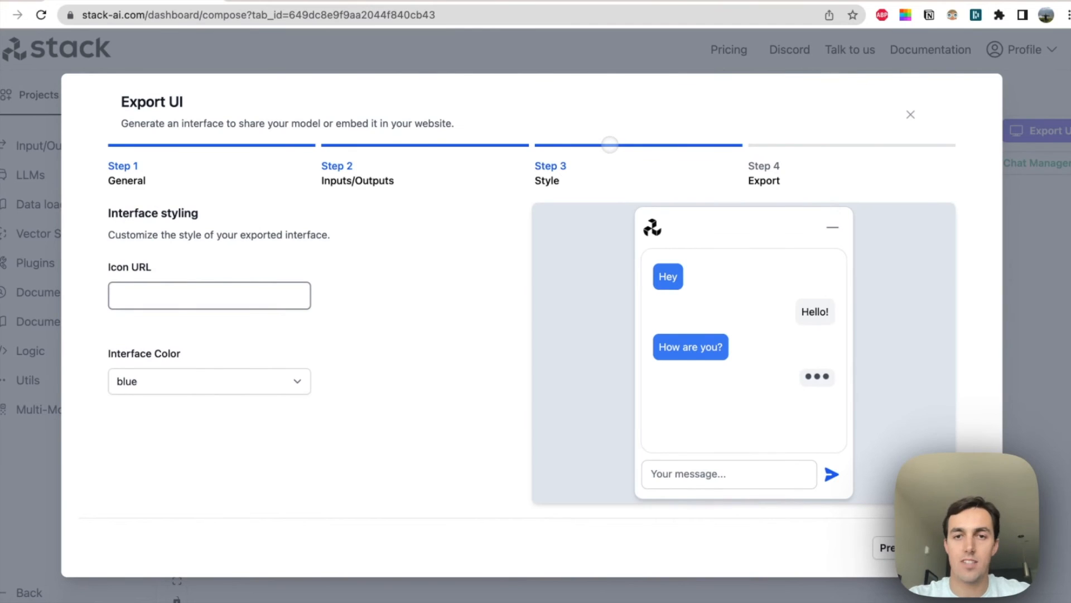
left_click(184, 382)
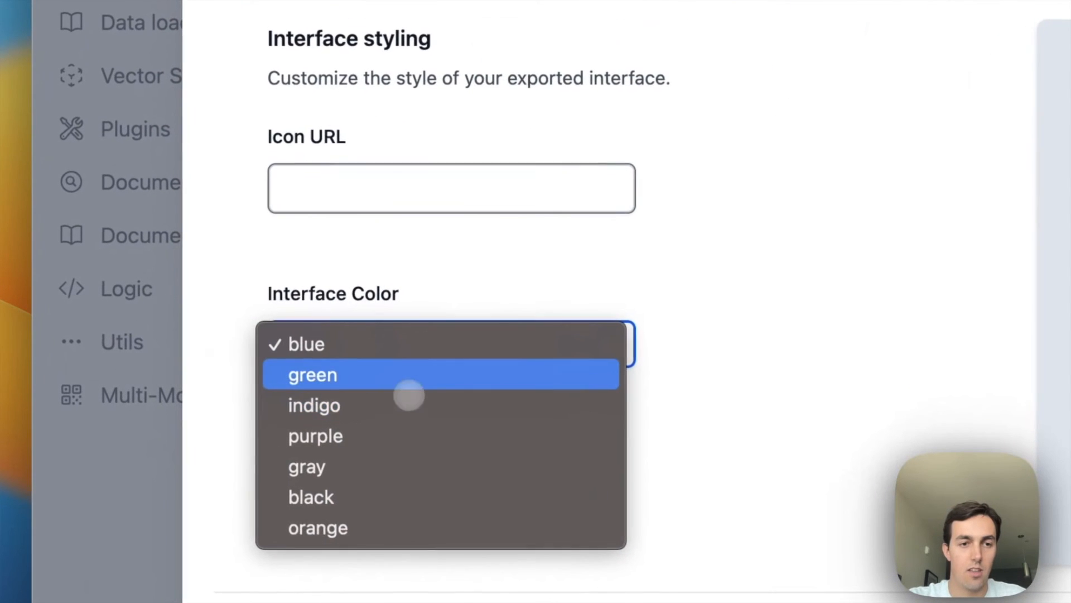
left_click(191, 395)
left_click(416, 342)
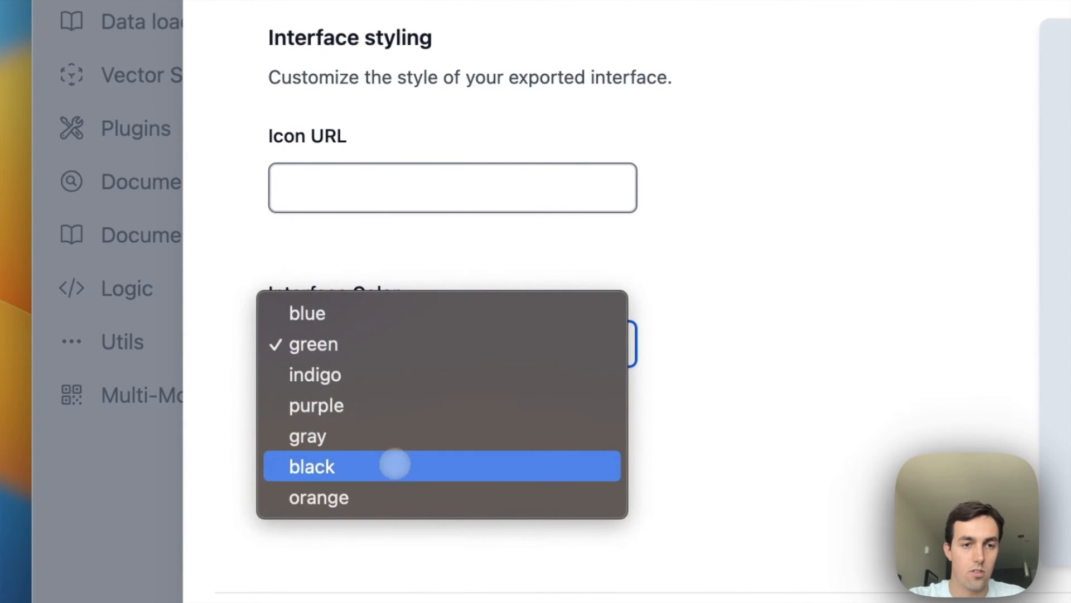
left_click(416, 406)
left_click(514, 188)
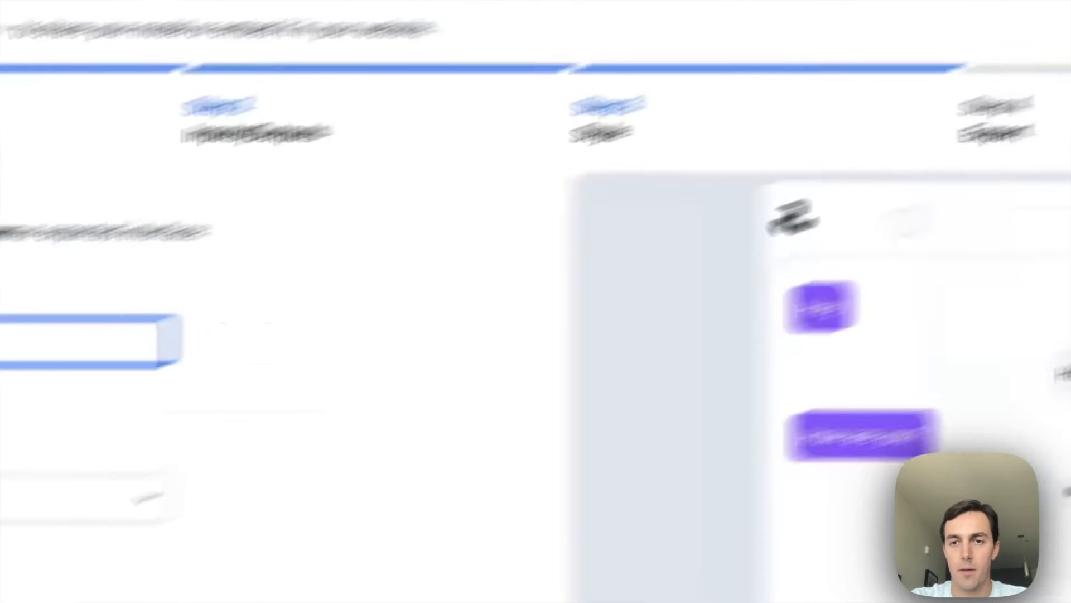
left_click(758, 205)
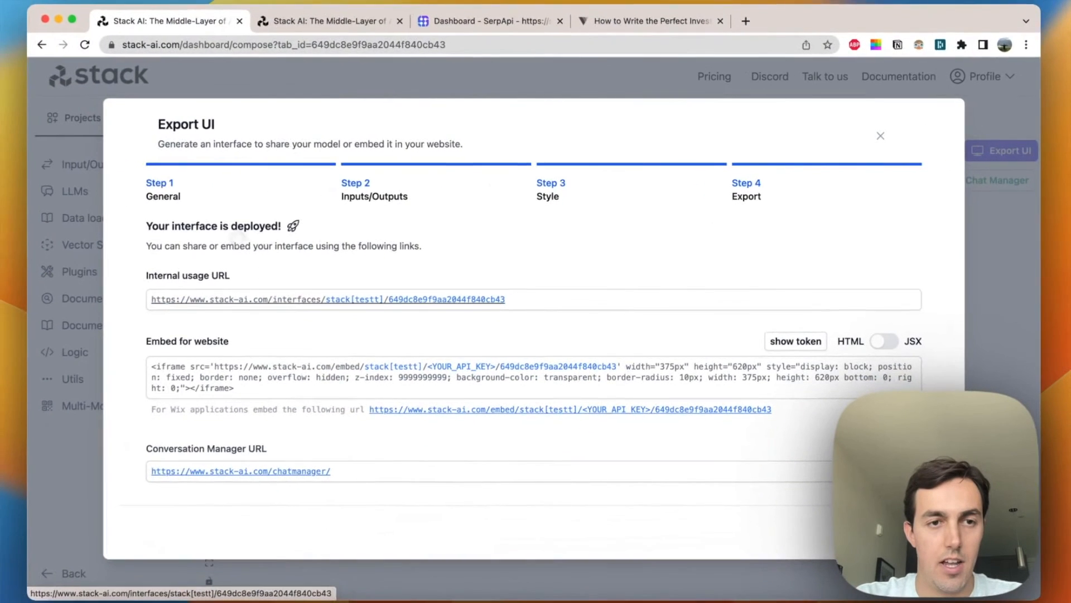
- Open the deployed chatbot through its internal usage URL and send the message "Write an investment memo of Databricks"
left_click(384, 302)
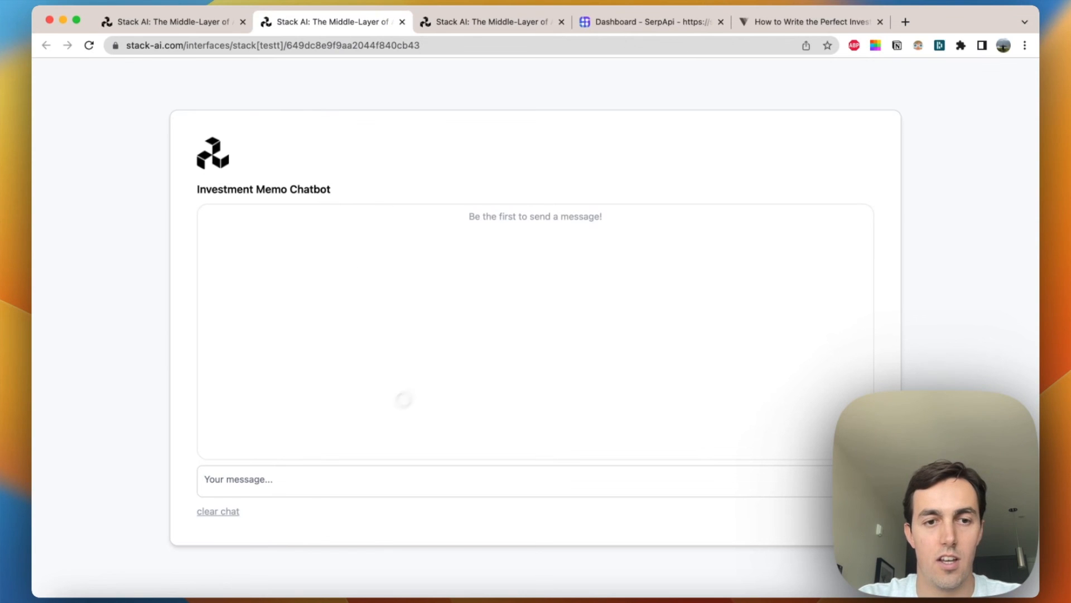
left_click(297, 476)
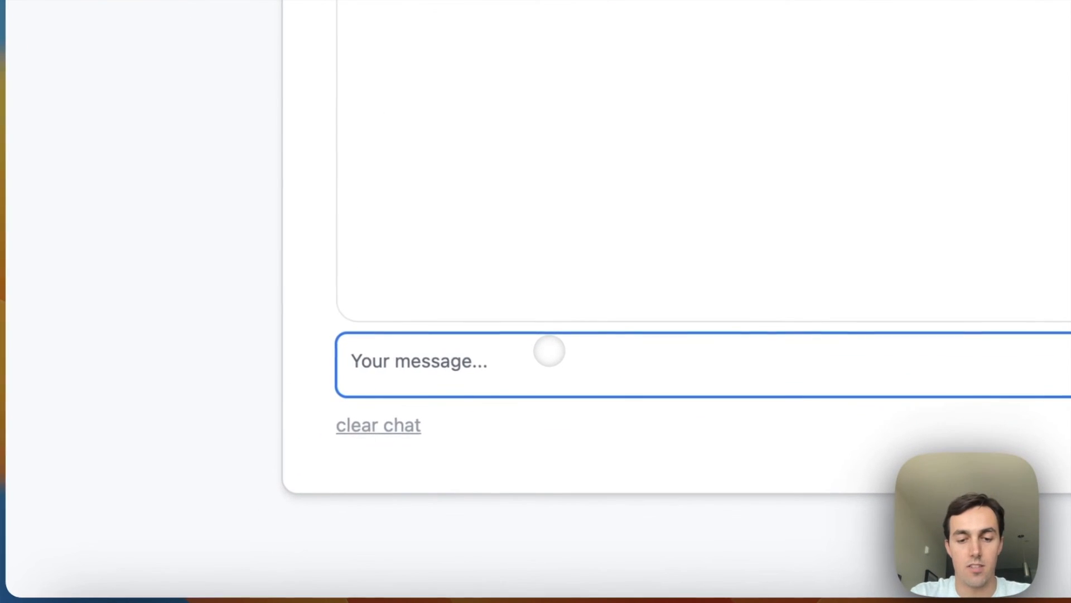
type("W")
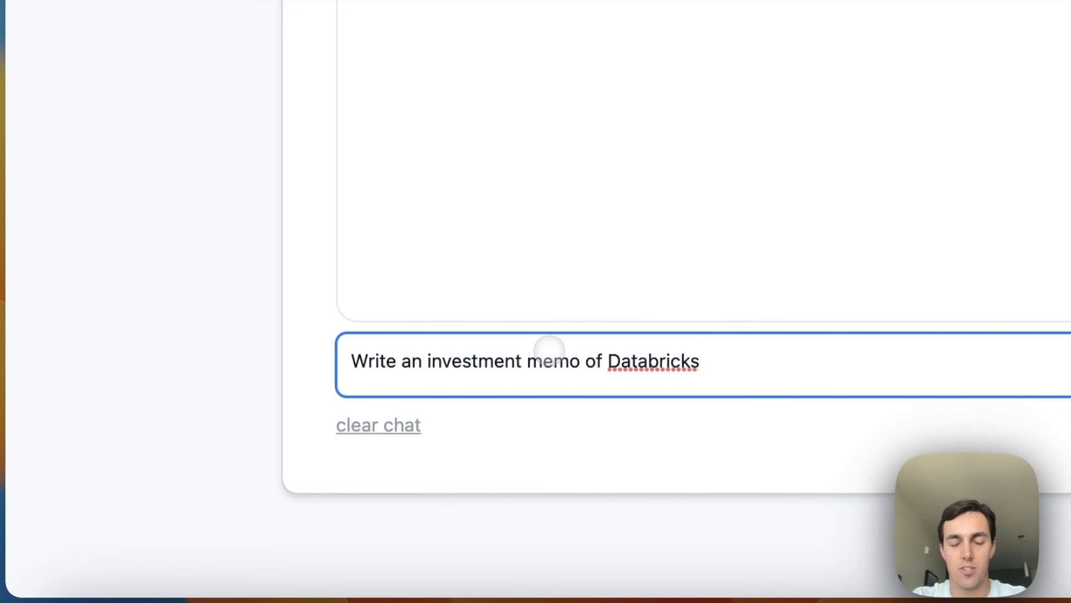
key("Return")
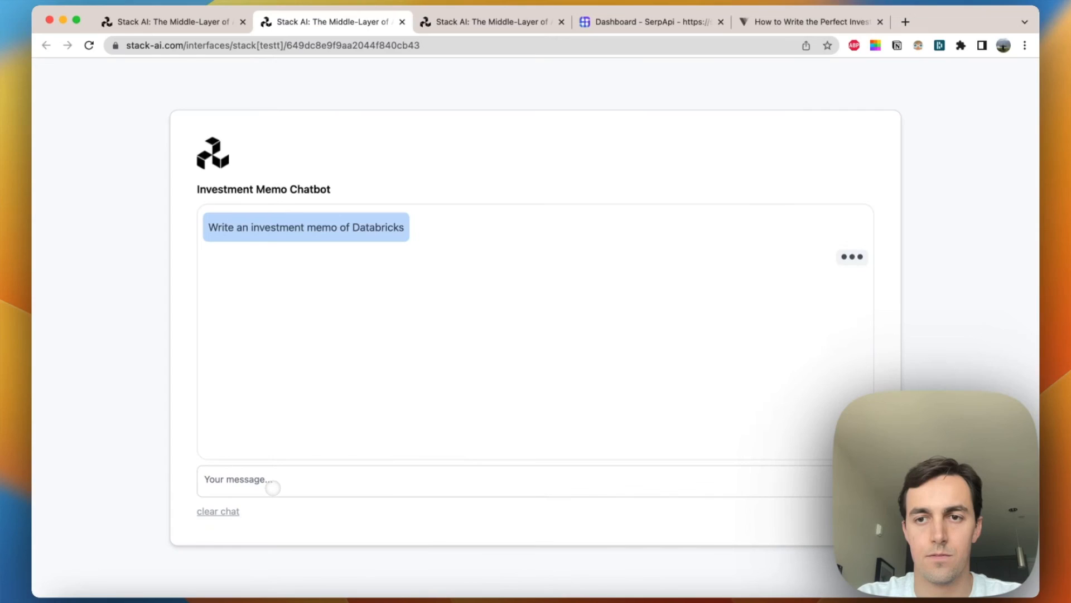